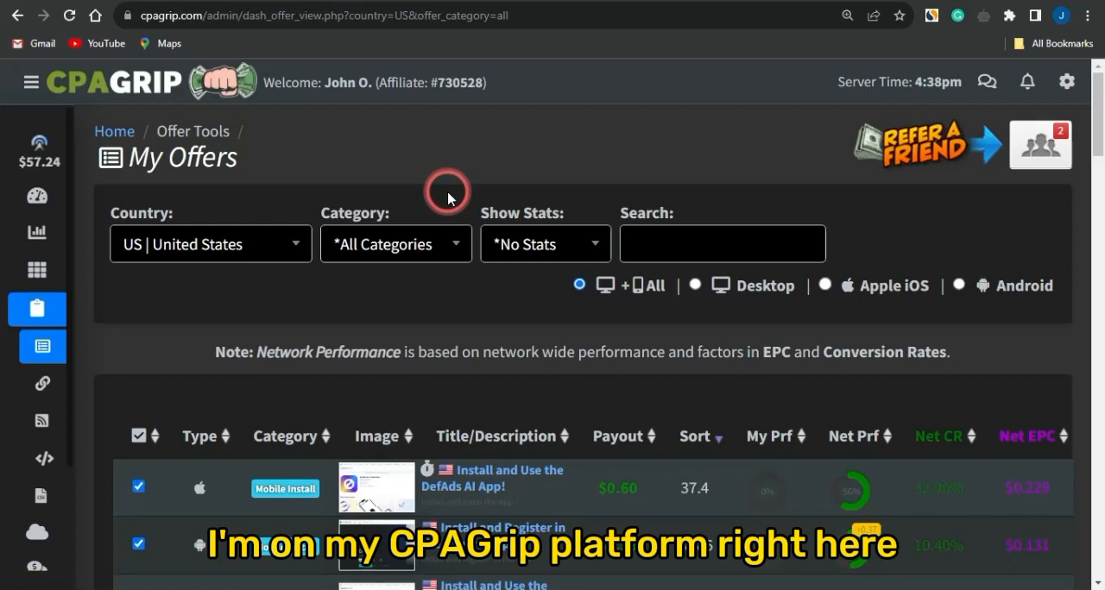
Browse the US offer list and view the details of the Install and Play the Cash Alarm App offer
mouse_move(12, 205)
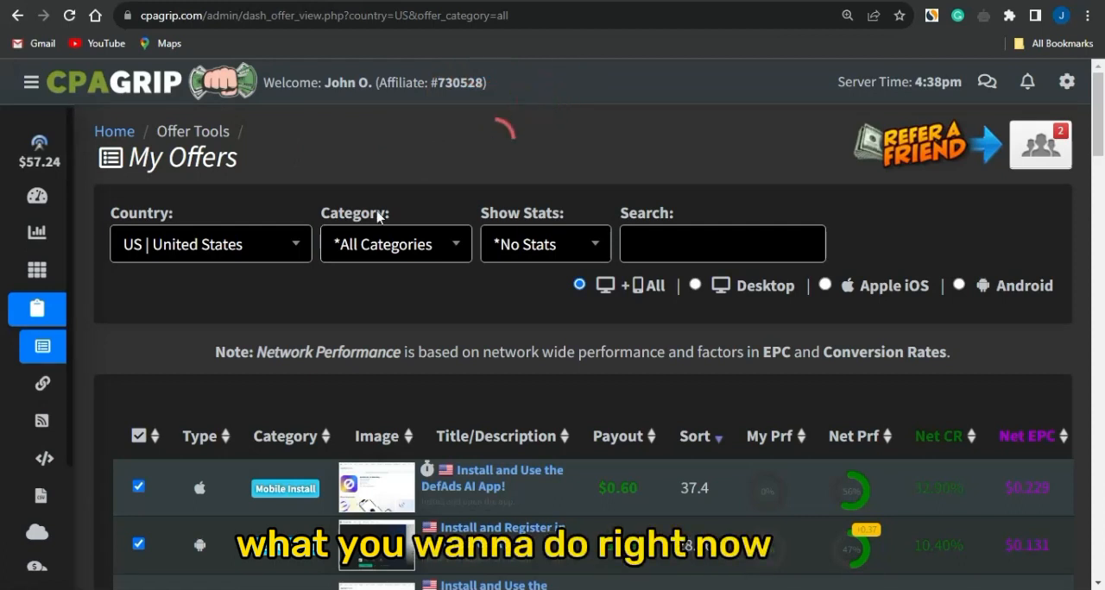
mouse_move(12, 234)
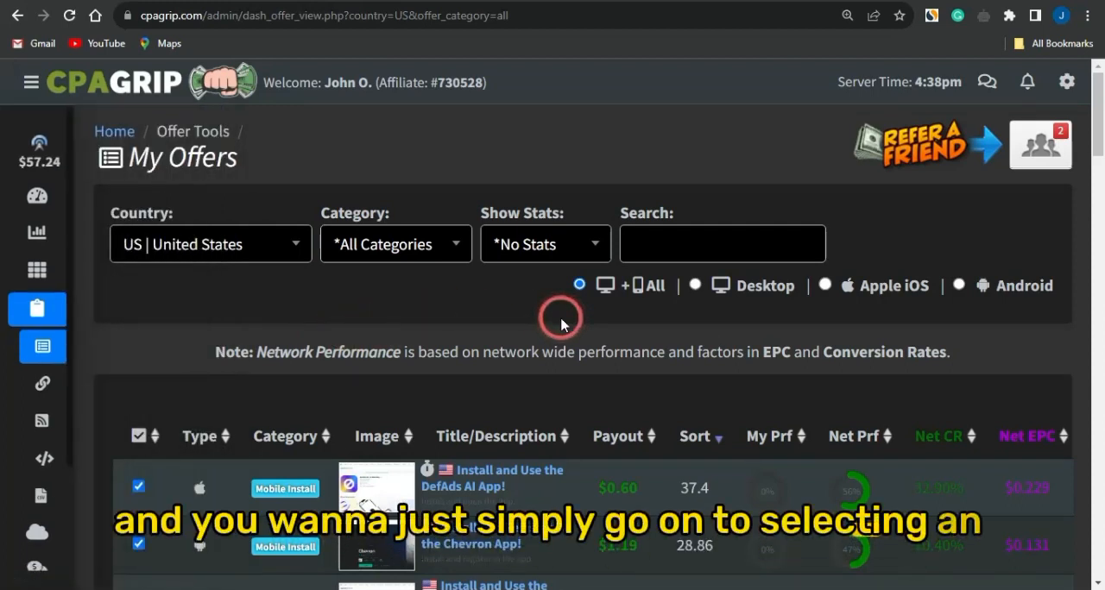
scroll(561, 324, "down", 1)
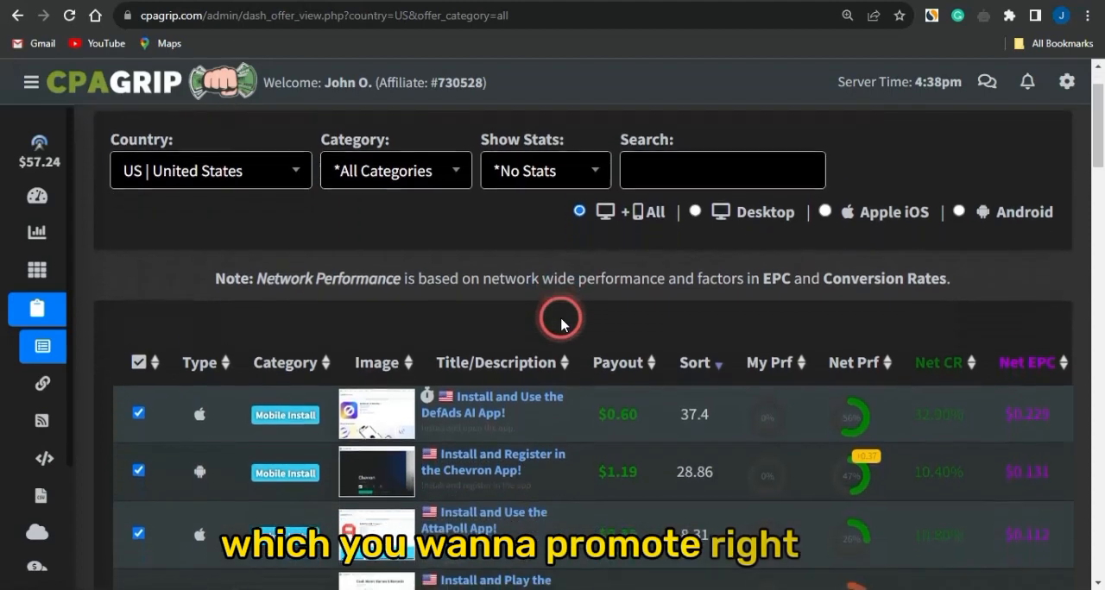
scroll(561, 324, "down", 2)
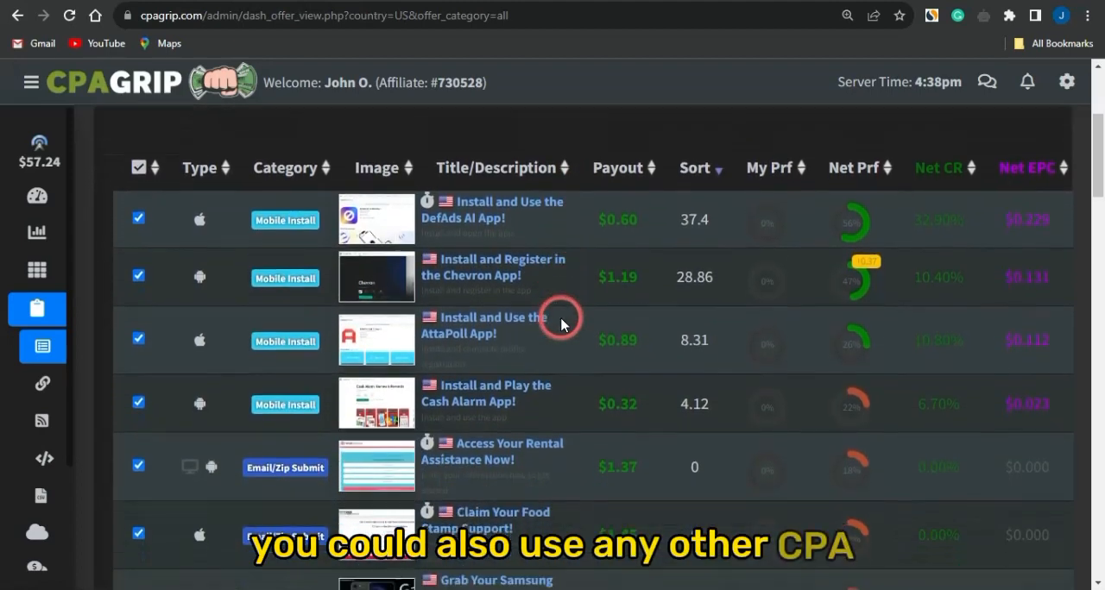
scroll(561, 324, "down", 2)
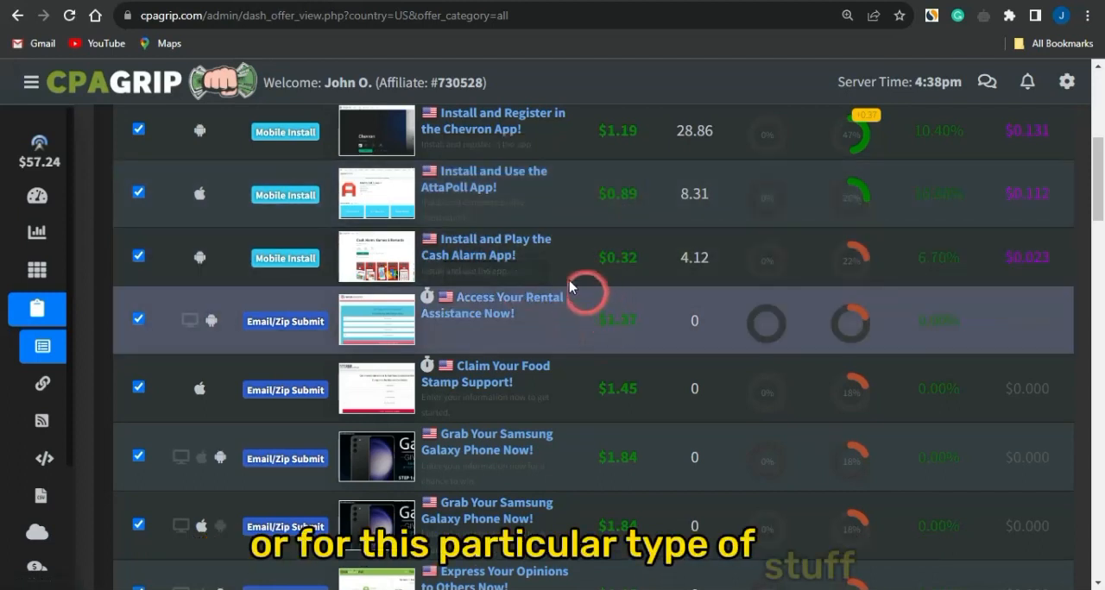
left_click(496, 252)
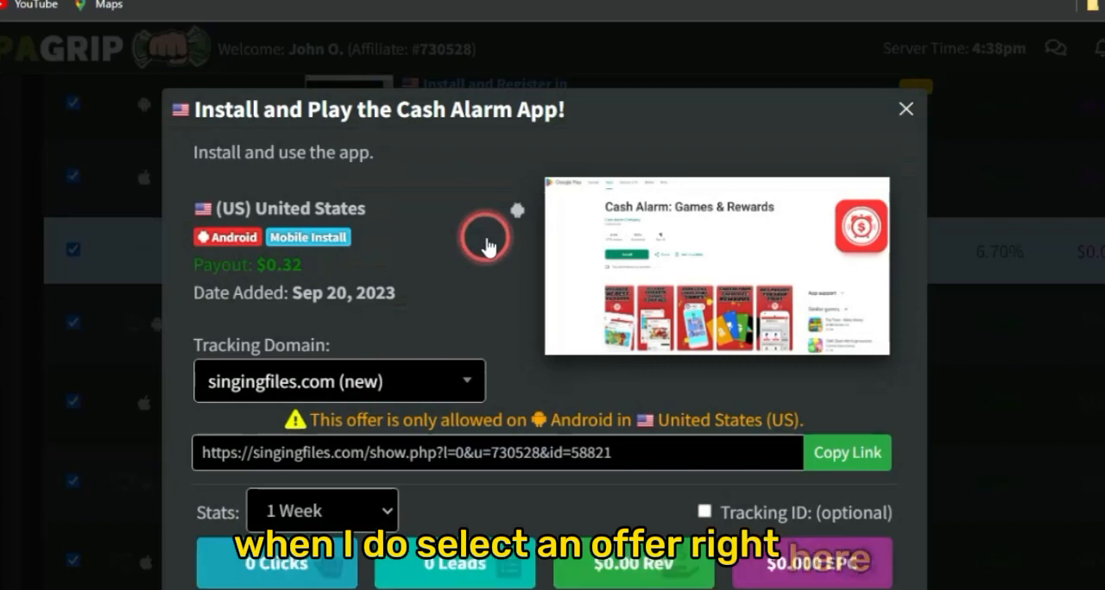
left_click(902, 110)
Sort the offers by highest payout and open the Install and Register in the Bitget App offer
scroll(511, 201, "up", 2)
scroll(507, 200, "up", 1)
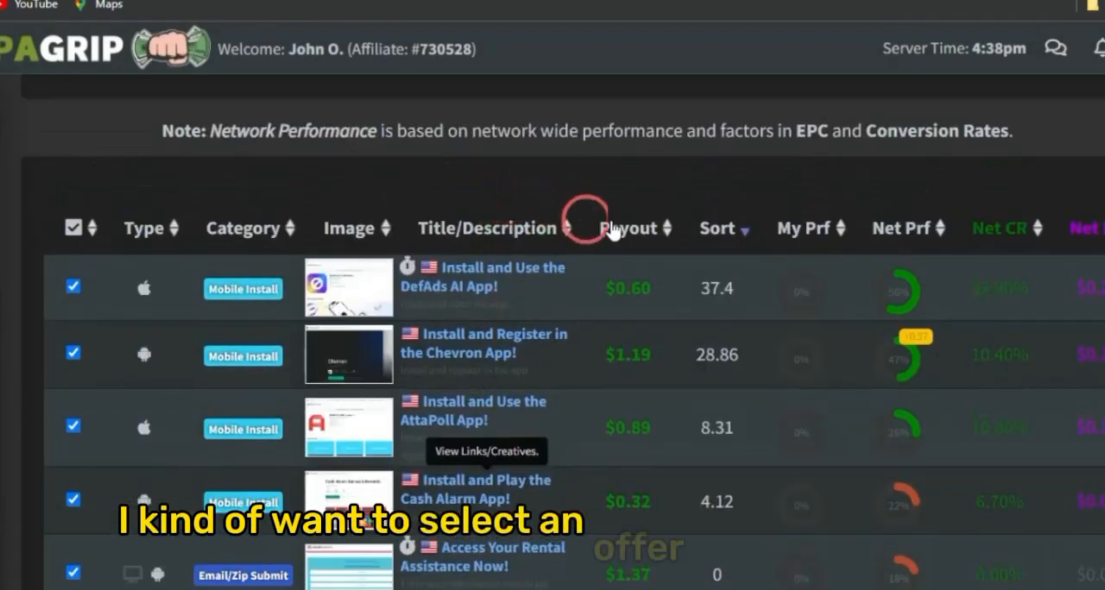
left_click(643, 229)
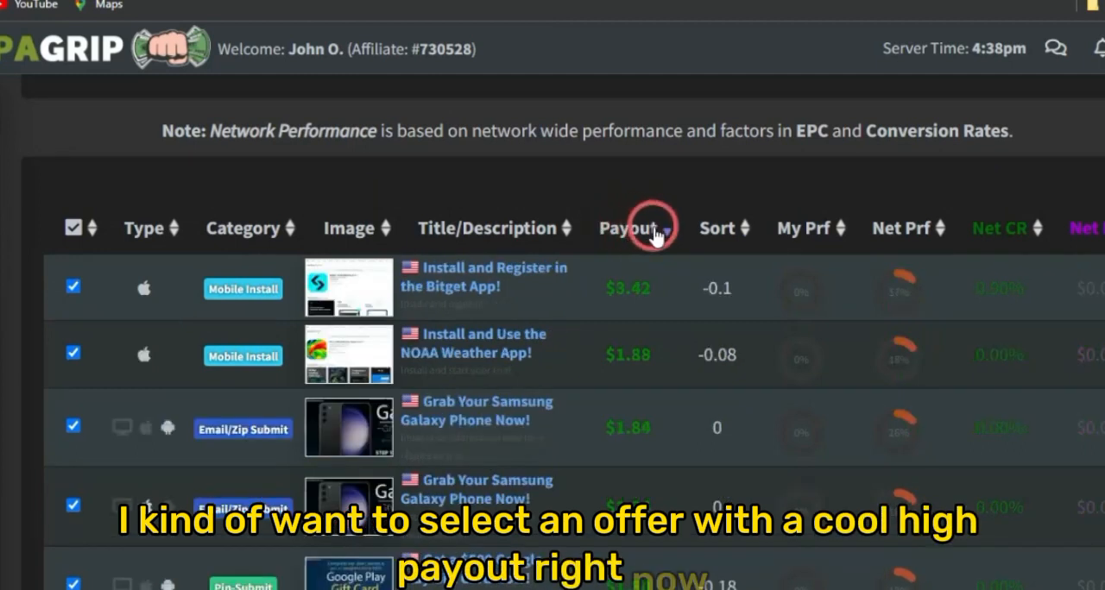
left_click(460, 295)
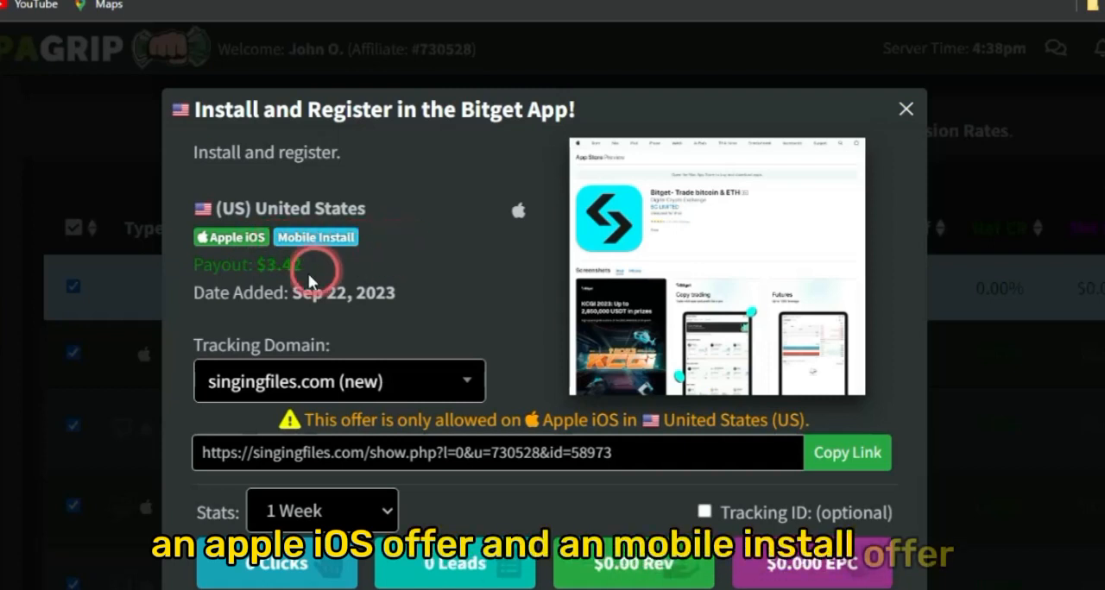
Check the Bitget offer's payout and copy its tracking link
left_click_drag(261, 264, 321, 271)
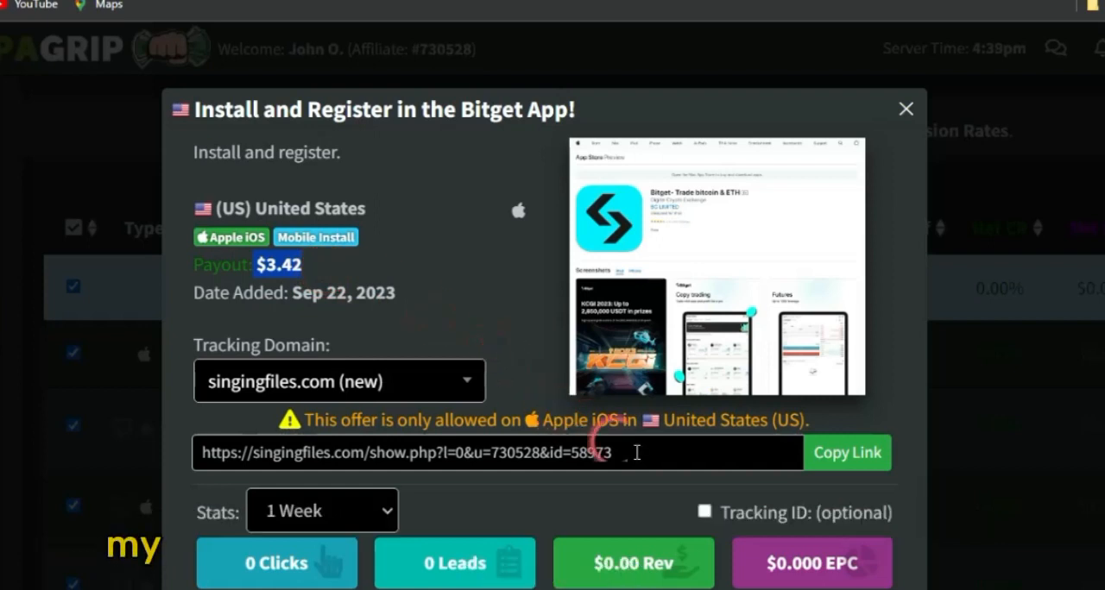
left_click(827, 466)
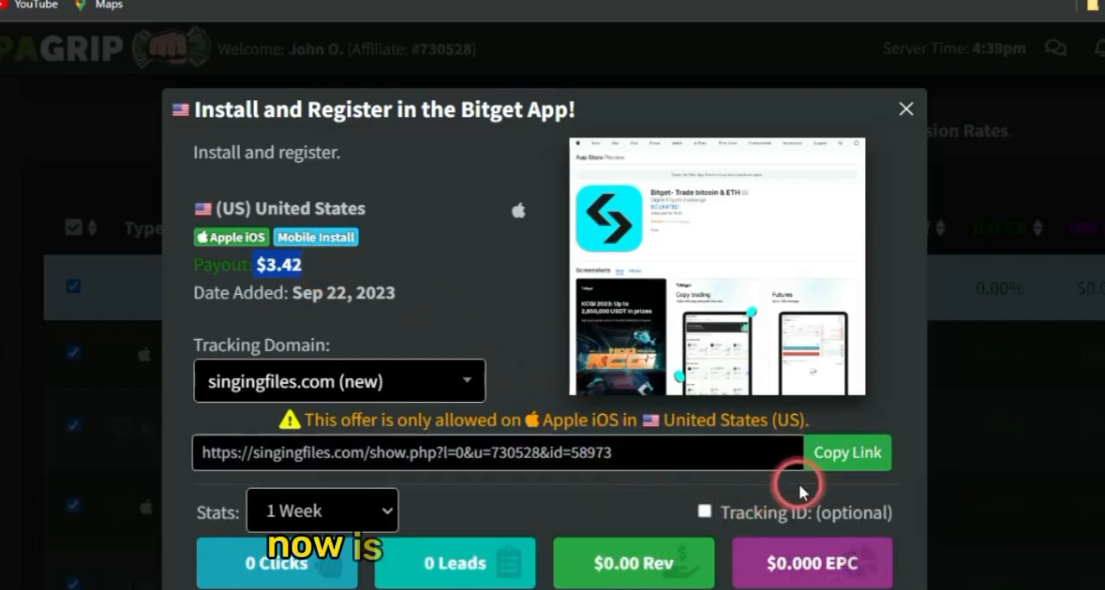
left_click(826, 464)
left_click(828, 462)
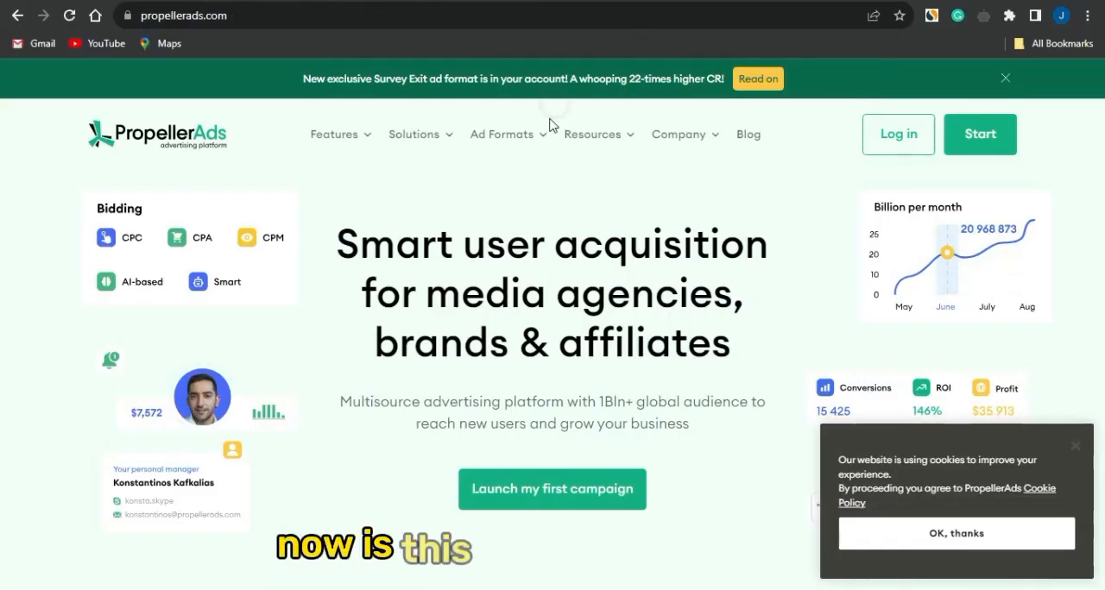
Switch to the PropellerAds website and review its solutions, features, resources and company sections
mouse_move(505, 133)
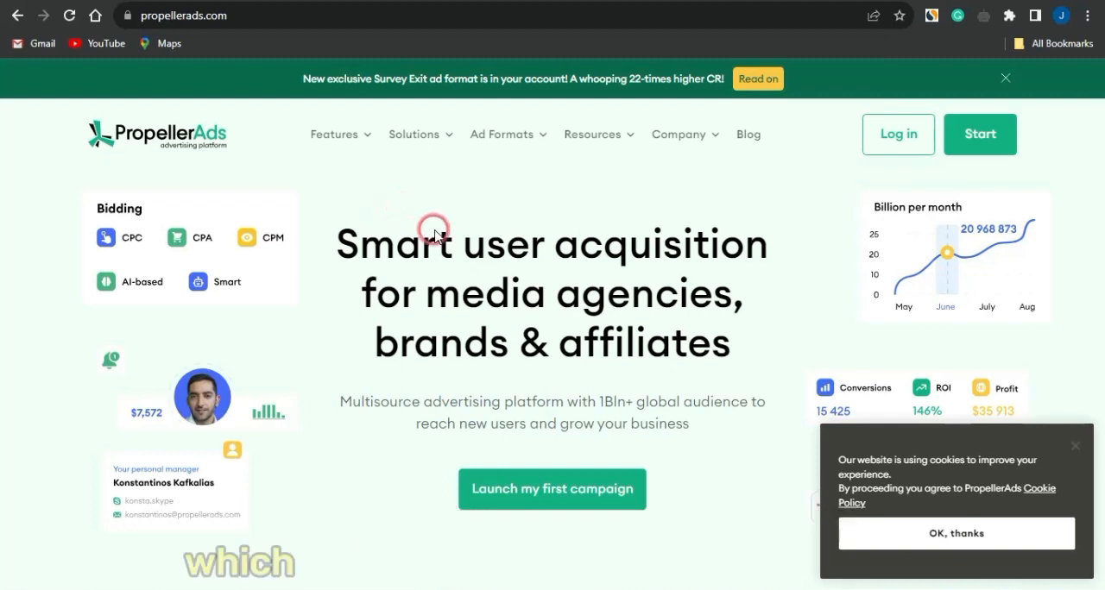
mouse_move(423, 167)
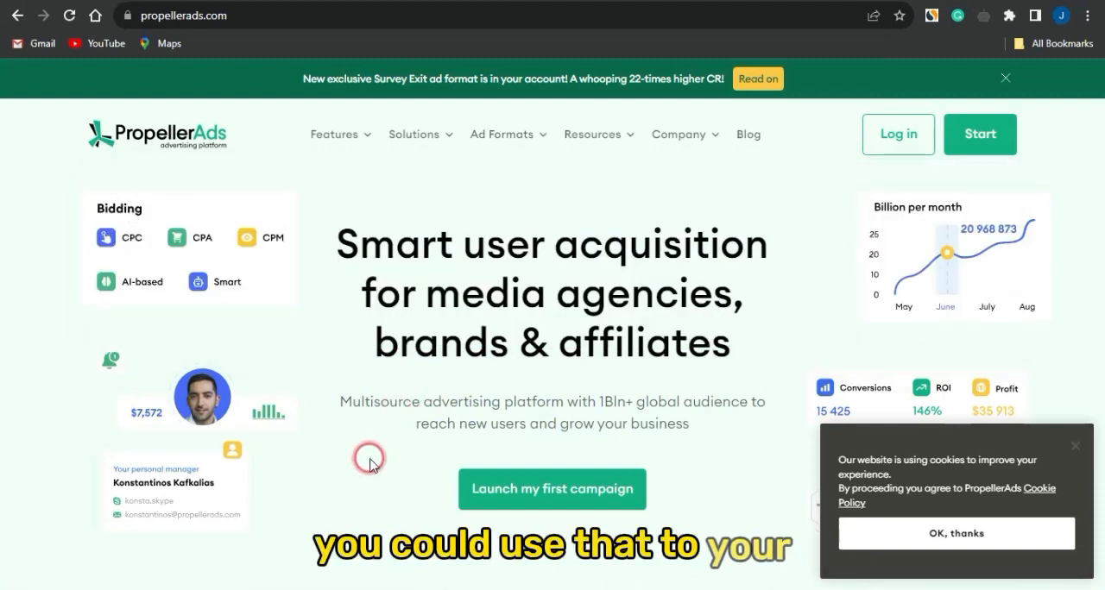
mouse_move(414, 138)
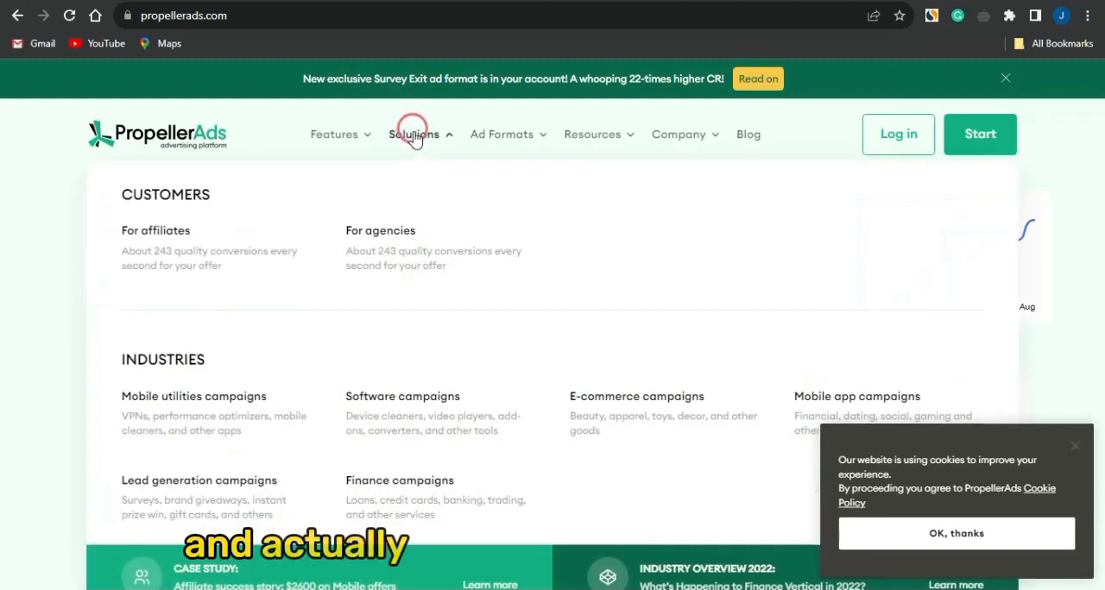
left_click(135, 215)
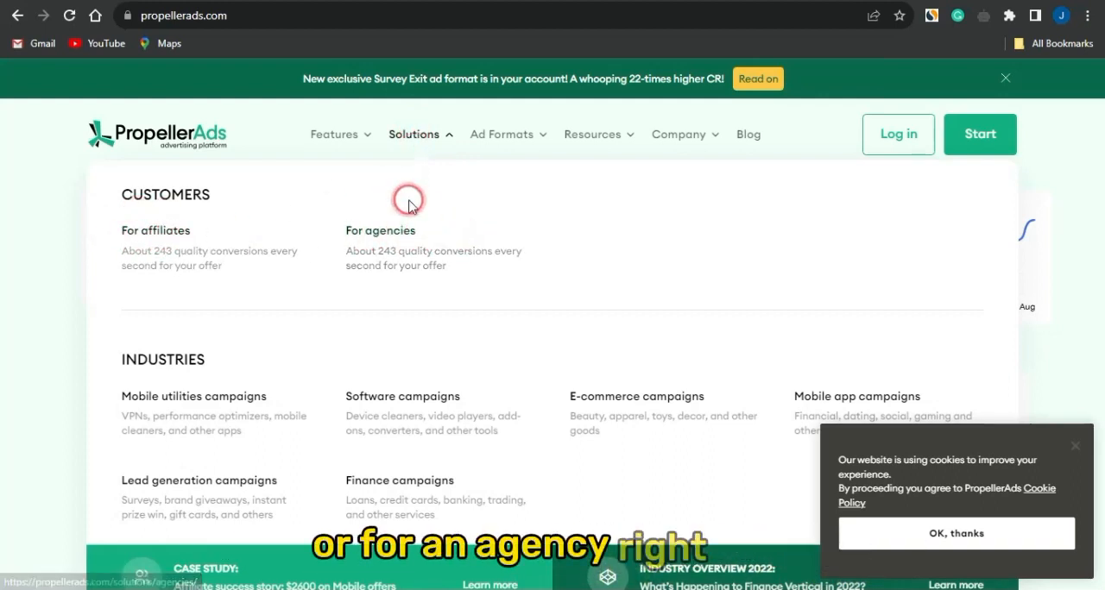
mouse_move(343, 126)
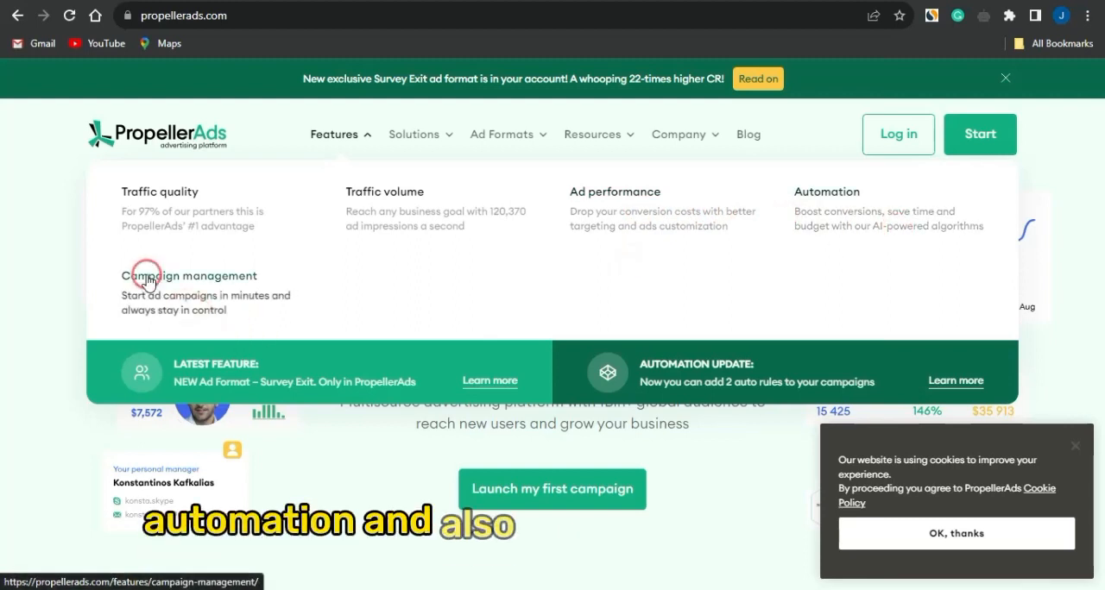
mouse_move(613, 136)
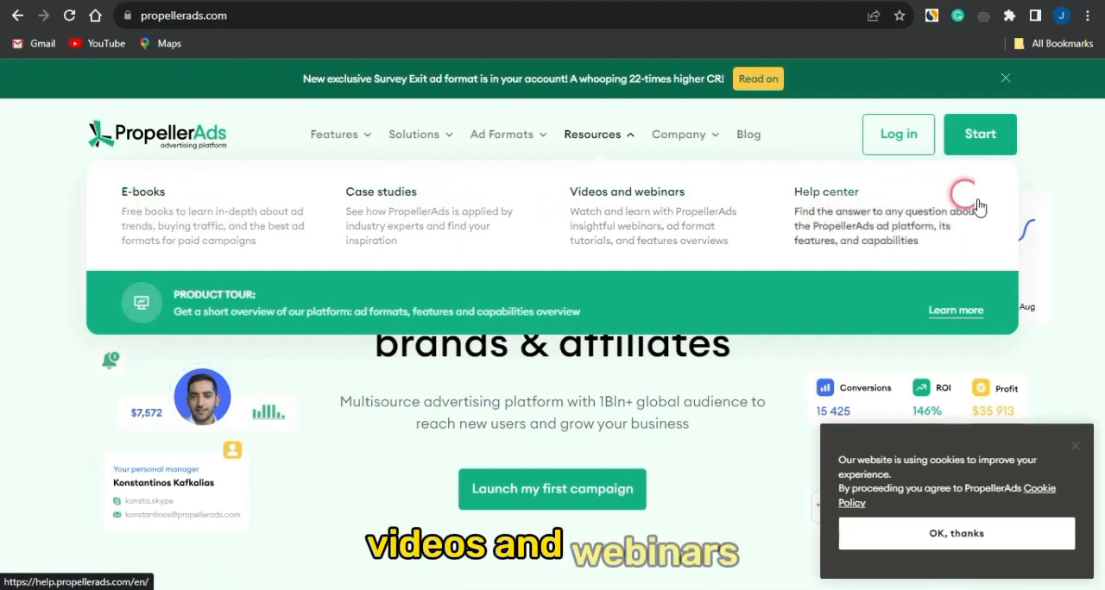
mouse_move(686, 138)
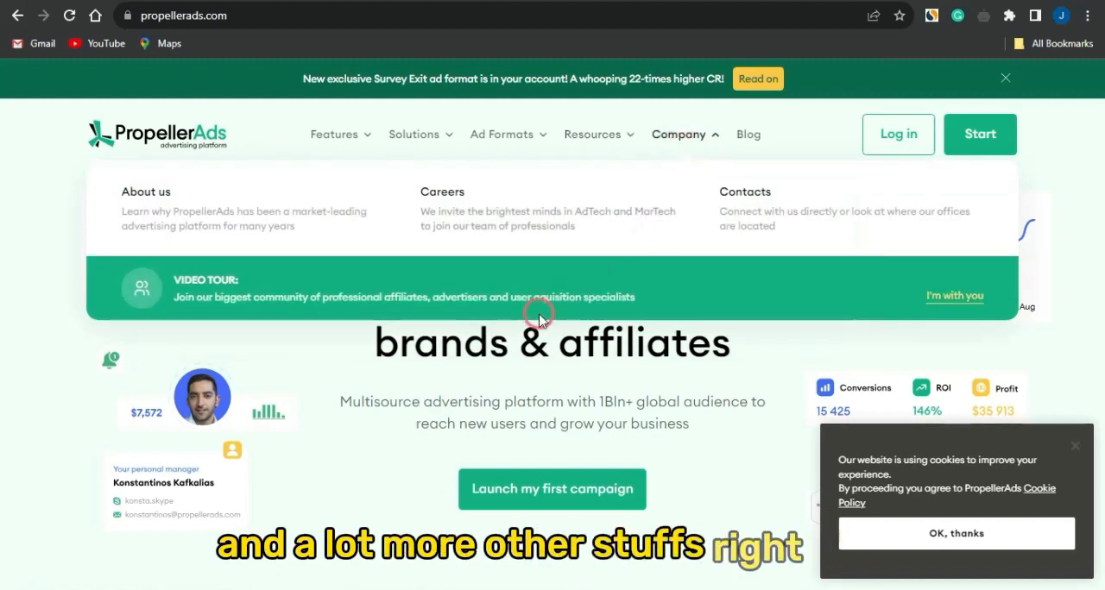
scroll(355, 516, "down", 5)
scroll(356, 515, "up", 5)
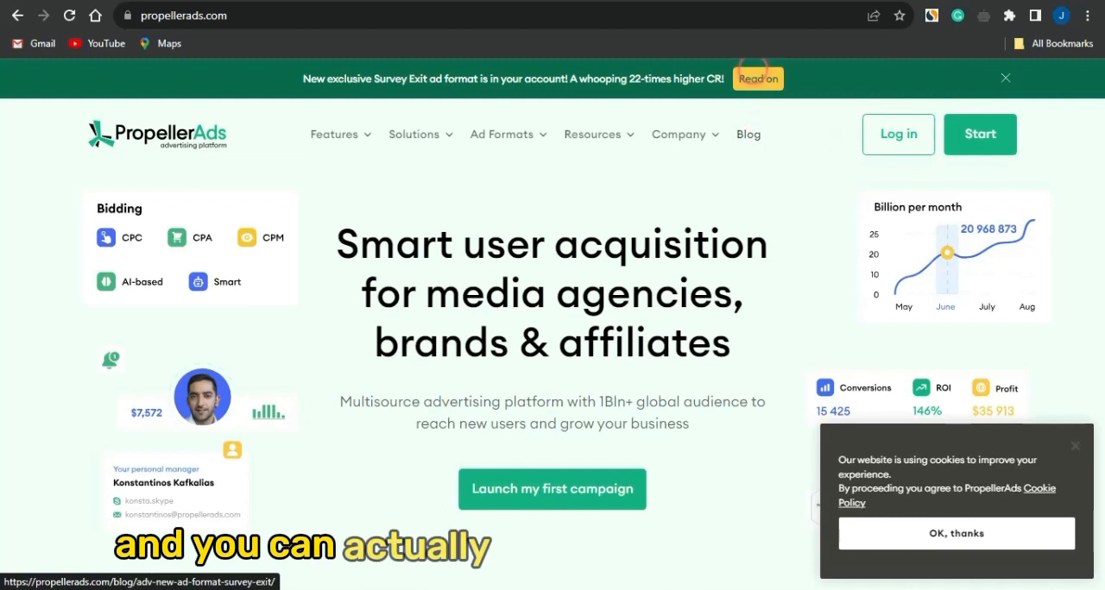
left_click(758, 76)
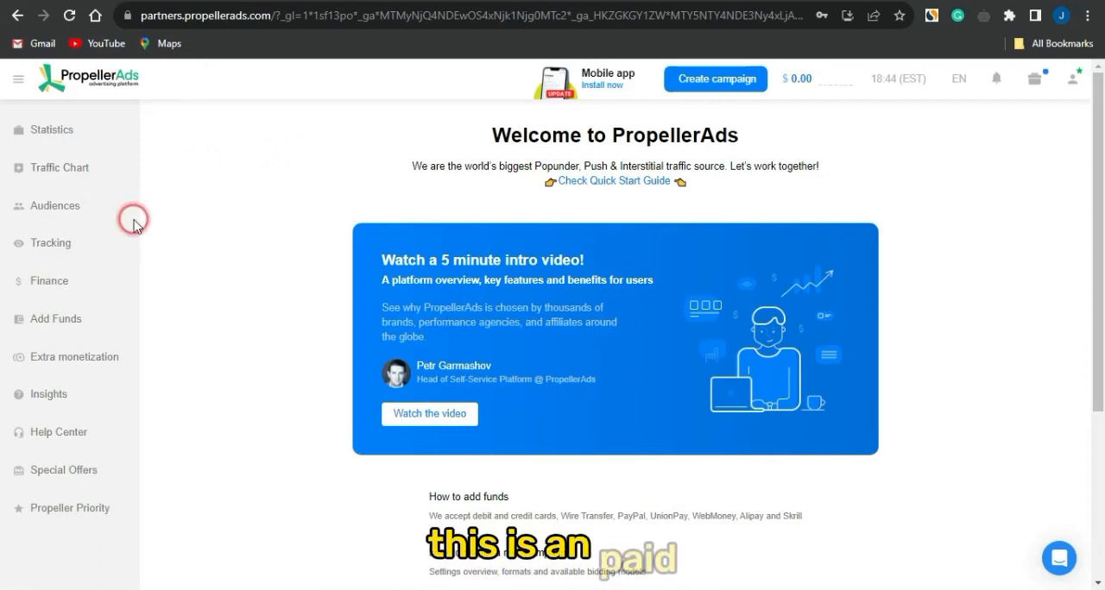
Check the available payment methods for adding funds and start a new campaign named TUTORIAL
left_click(82, 314)
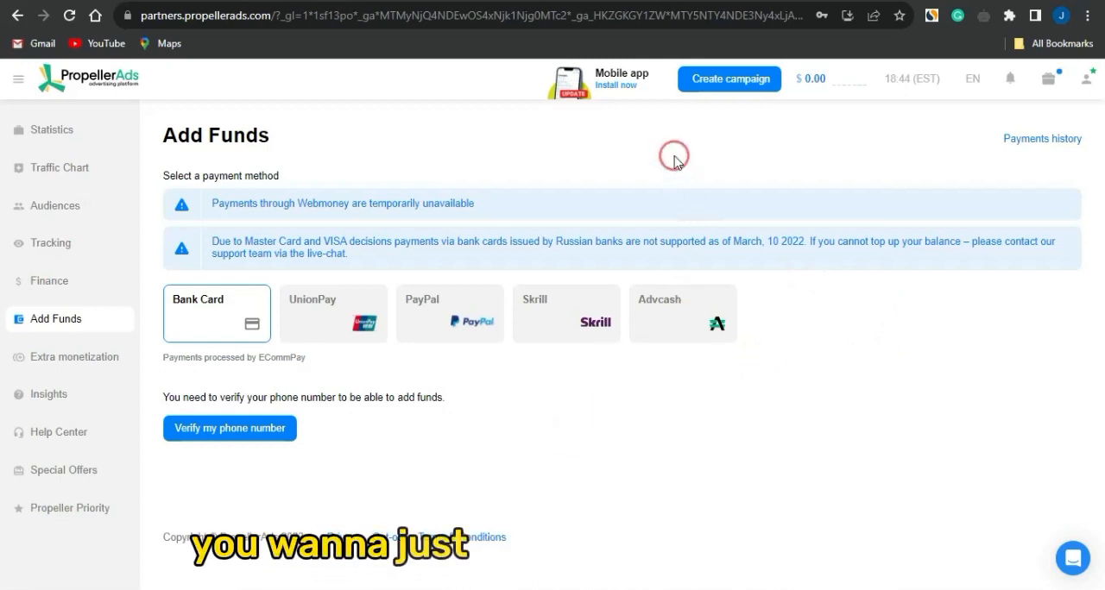
left_click(719, 84)
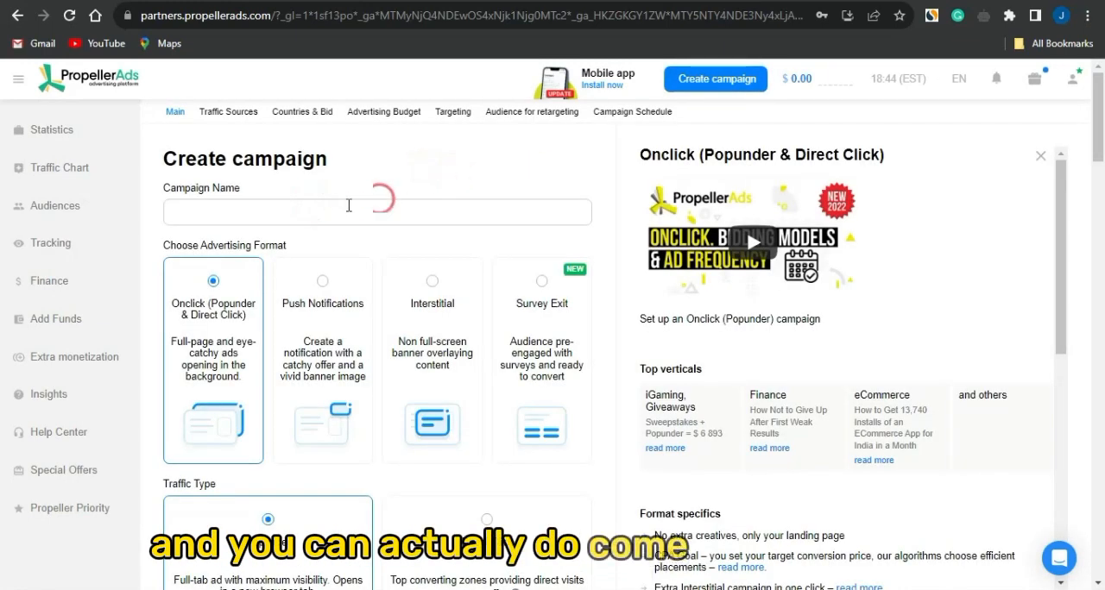
left_click(270, 204)
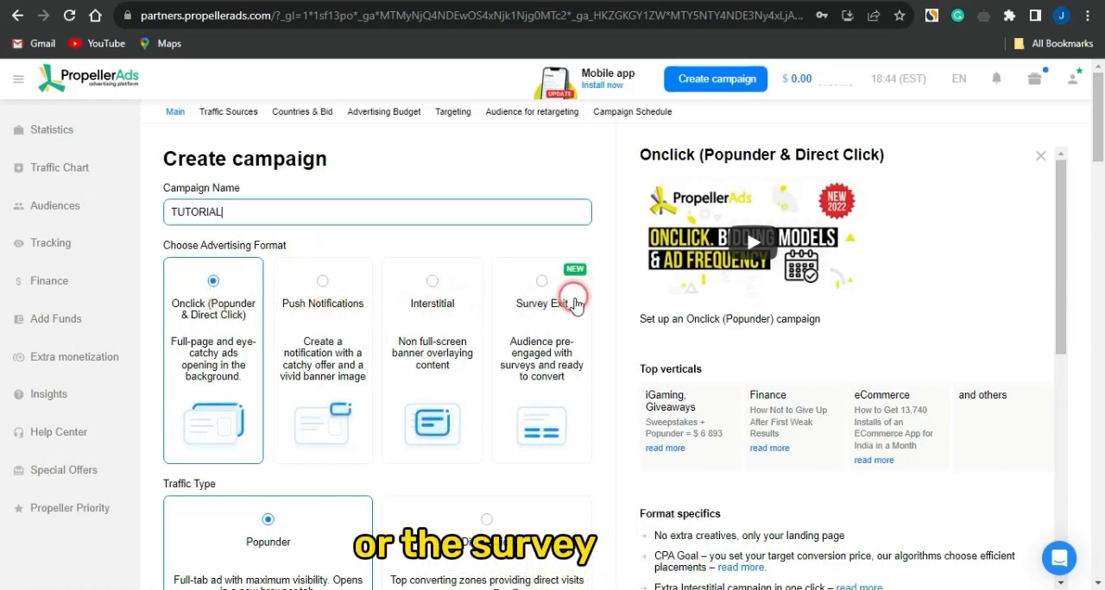
Set the campaign's advertising format to Push Notifications with the CPC pricing model, keeping only Classic Push
left_click(325, 305)
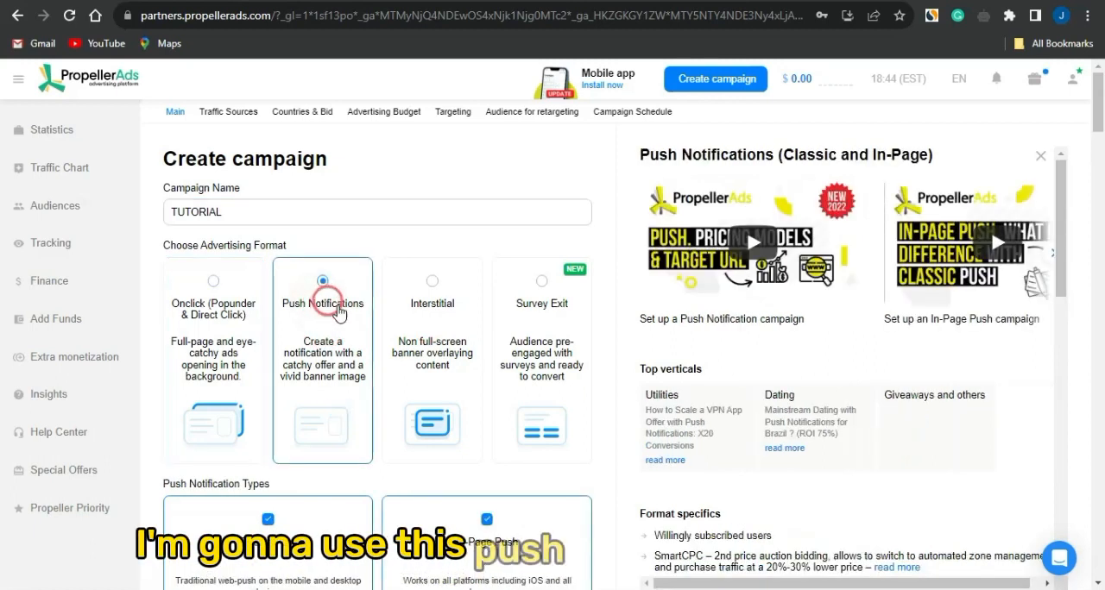
scroll(359, 298, "down", 2)
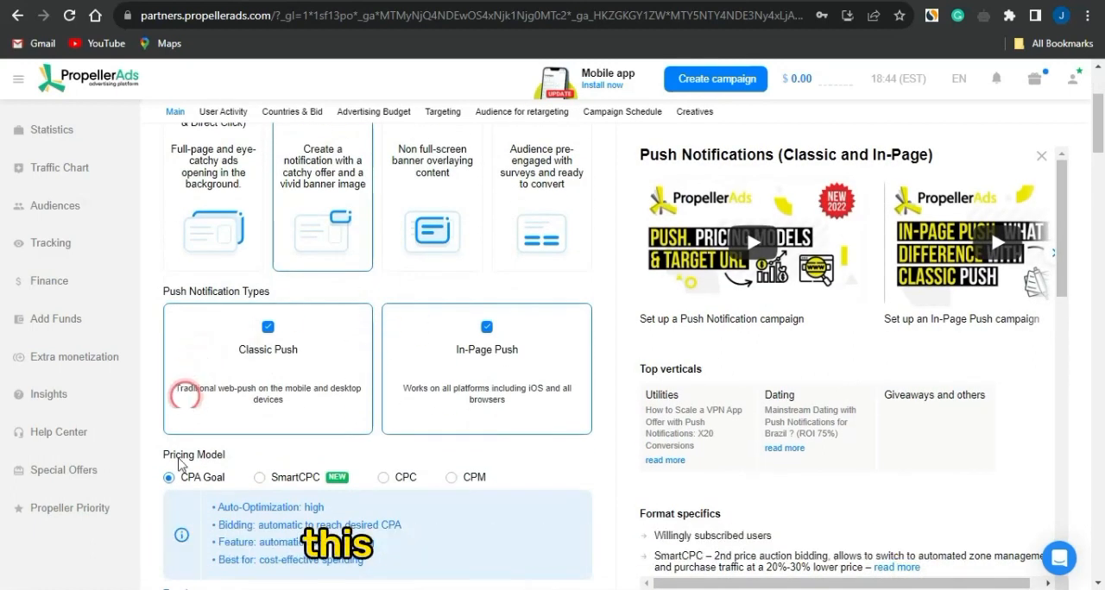
scroll(172, 468, "down", 1)
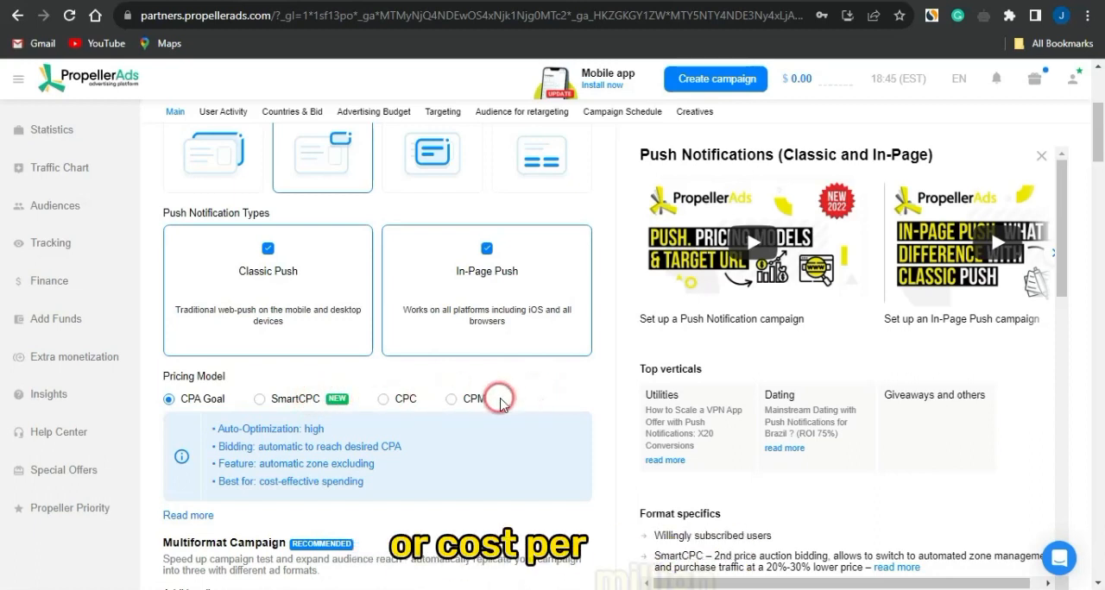
left_click(383, 400)
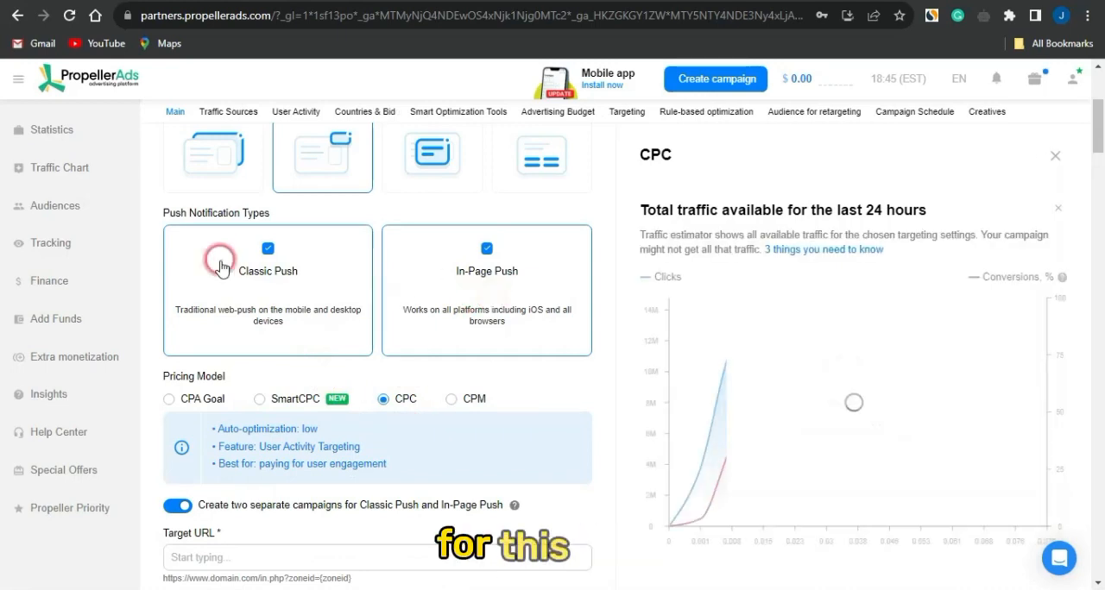
left_click(497, 257)
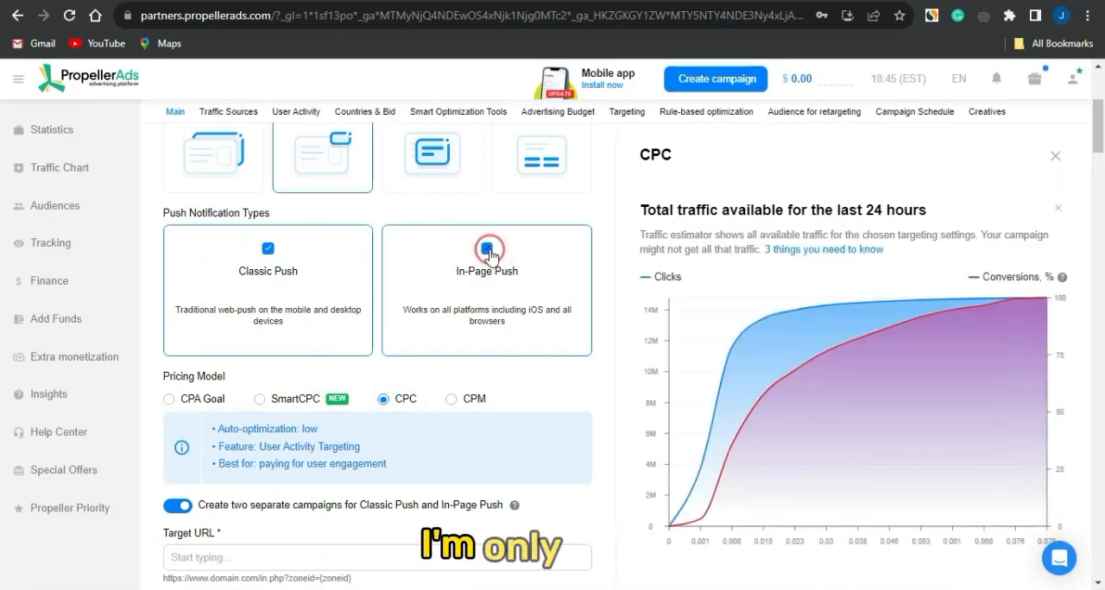
Enter the copied Bitget offer link as the campaign's target URL
scroll(306, 310, "down", 3)
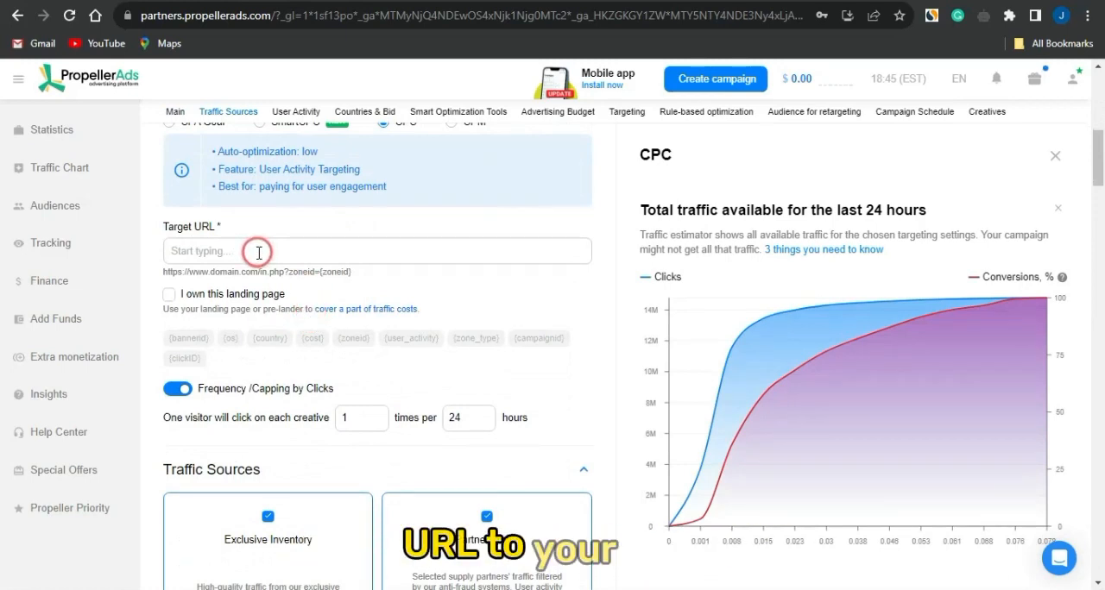
left_click(259, 253)
type("https://singingfiles.com/show.php?l=0&u=730528&id=58973")
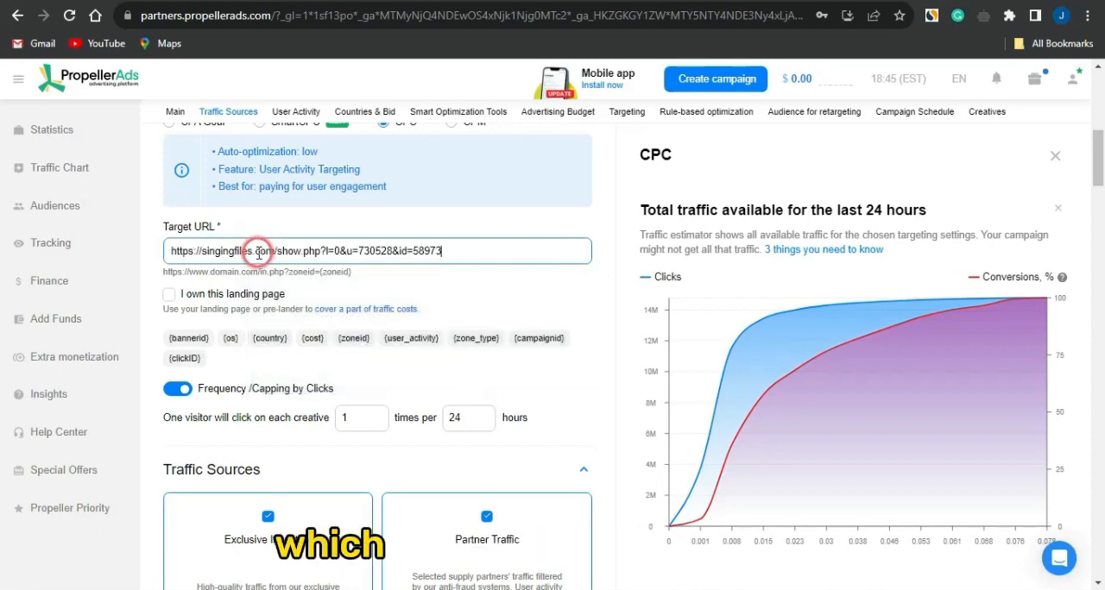
Review the landing page ownership, click frequency capping and traffic source options of the campaign
left_click(175, 294)
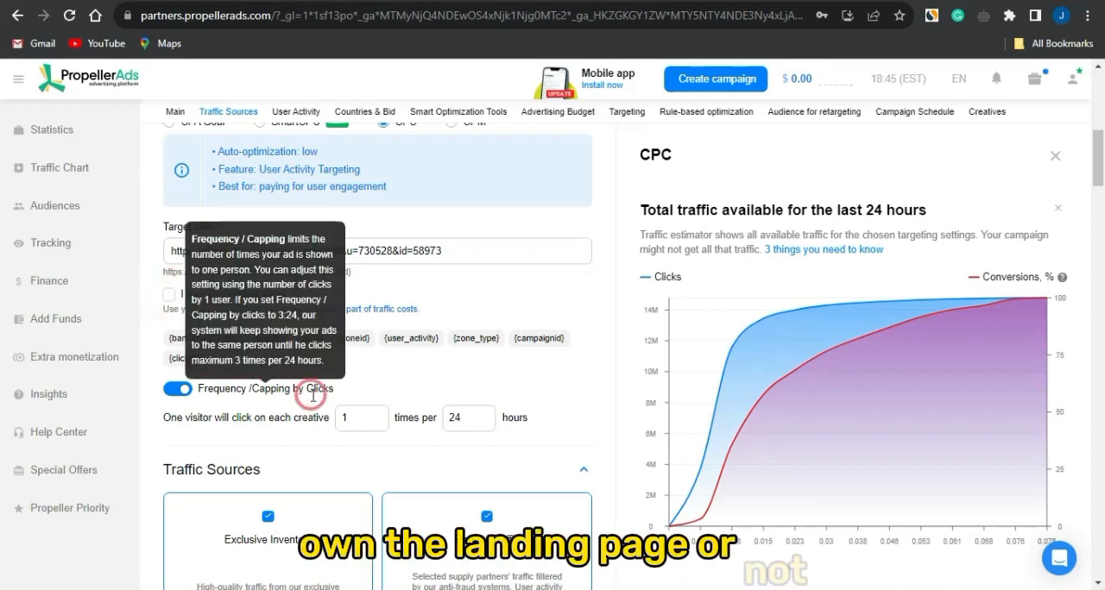
scroll(431, 346, "down", 1)
left_click(529, 298)
scroll(334, 388, "down", 2)
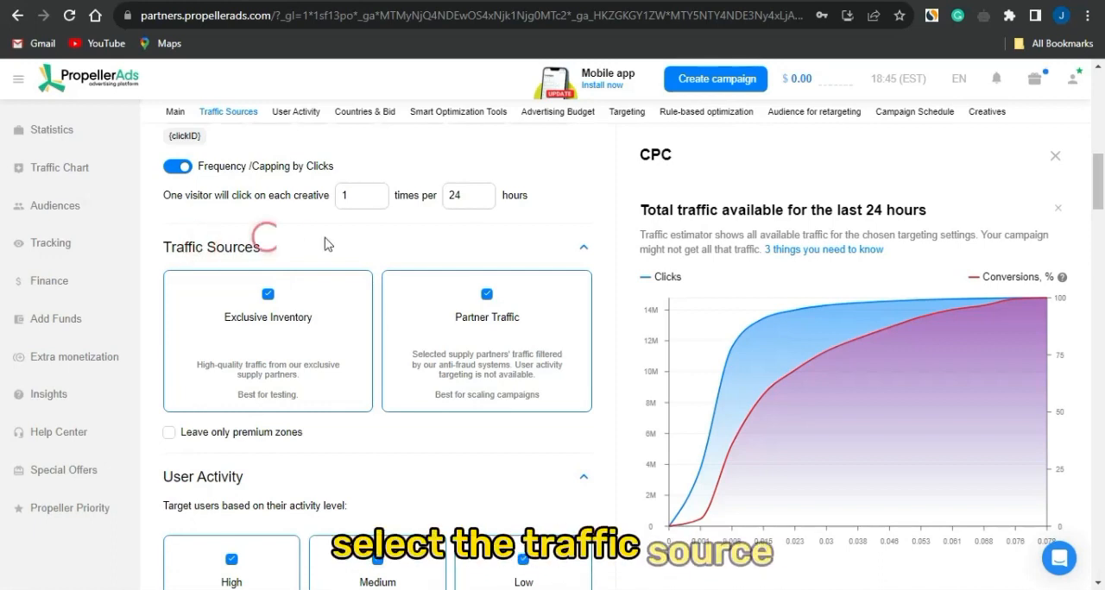
scroll(239, 354, "up", 4)
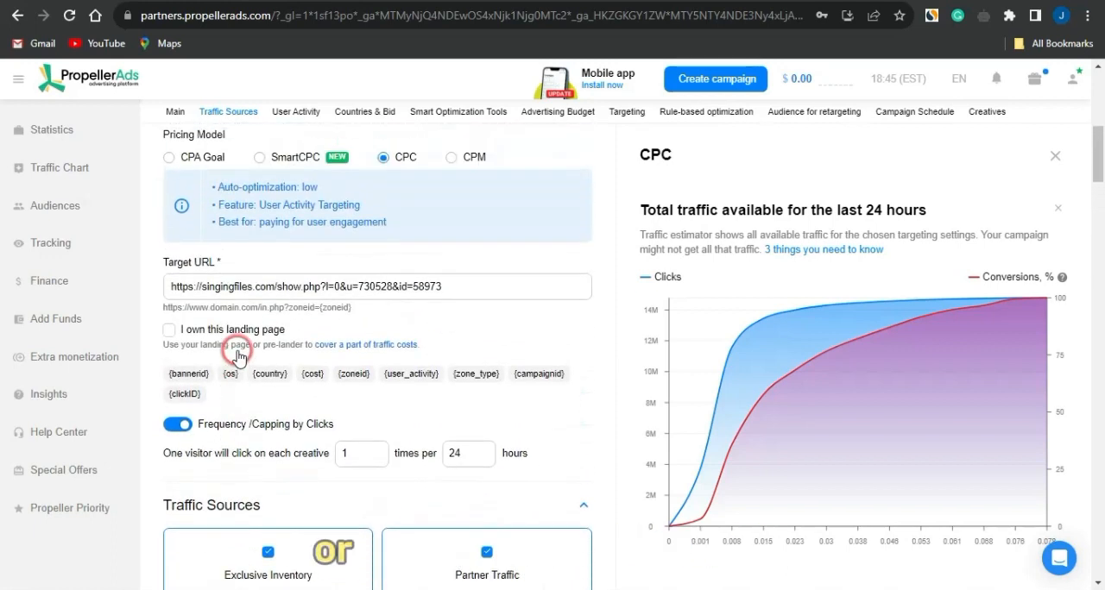
scroll(239, 354, "up", 3)
scroll(239, 345, "down", 7)
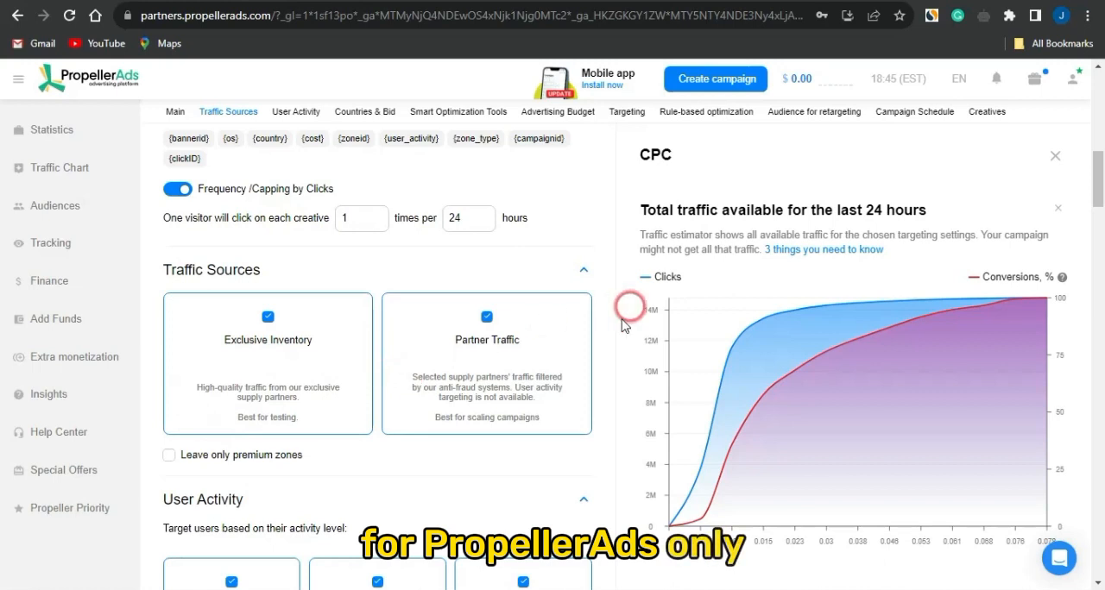
Exclude Partner Traffic so only Exclusive Inventory remains as a traffic source, and review the user activity levels
left_click(482, 324)
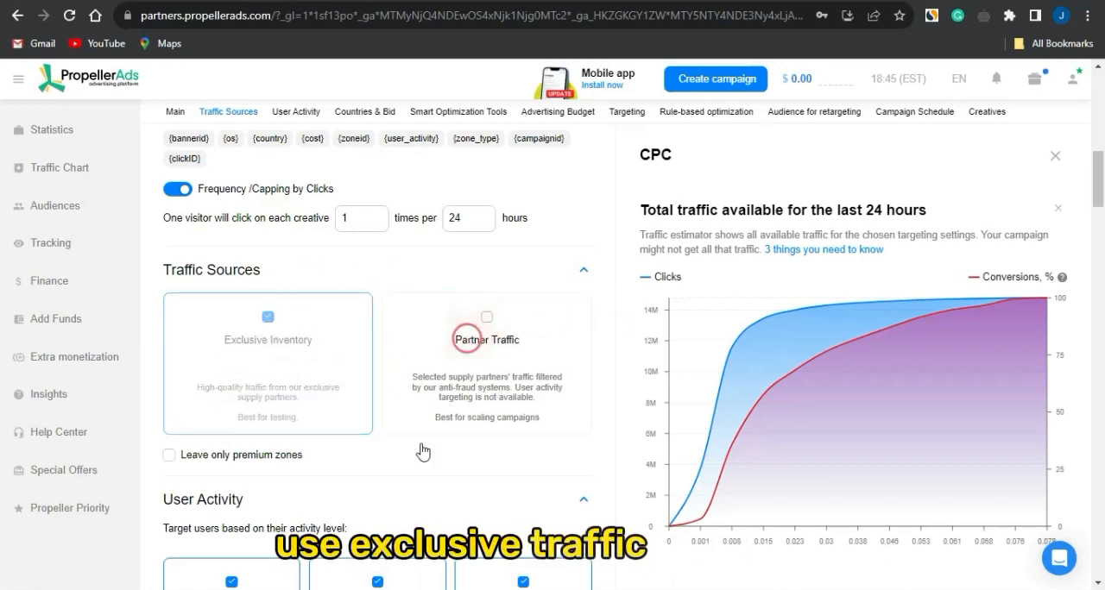
scroll(403, 484, "down", 3)
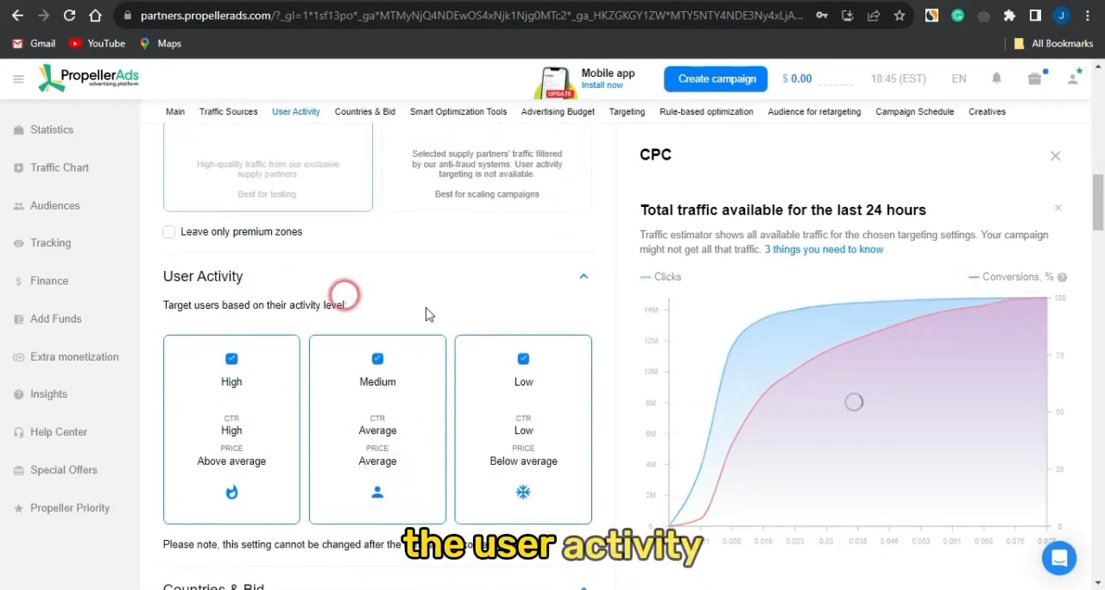
scroll(298, 572, "down", 1)
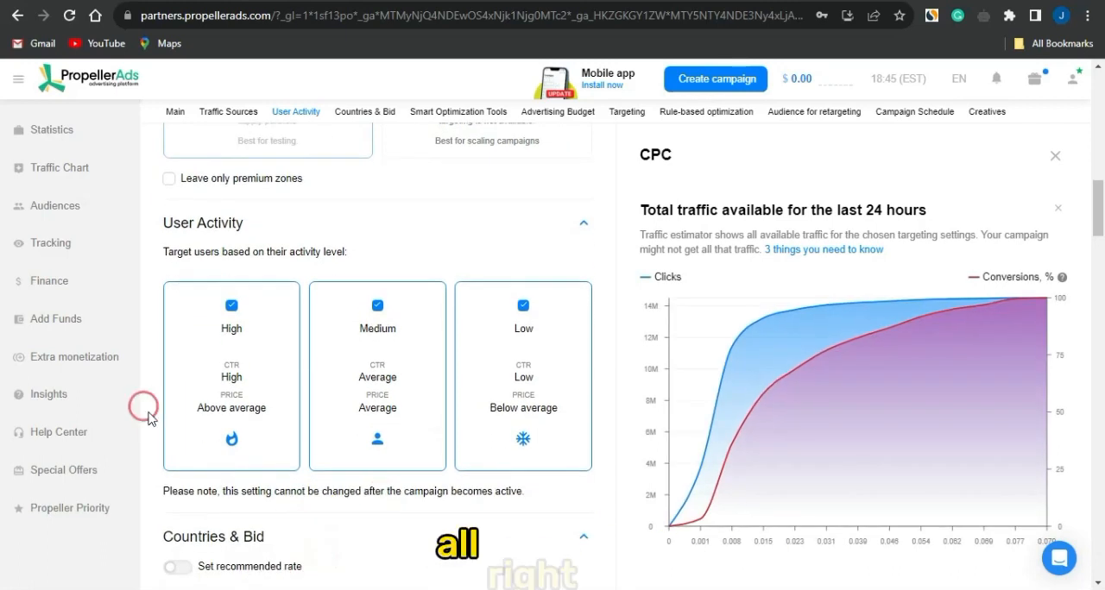
scroll(362, 501, "down", 3)
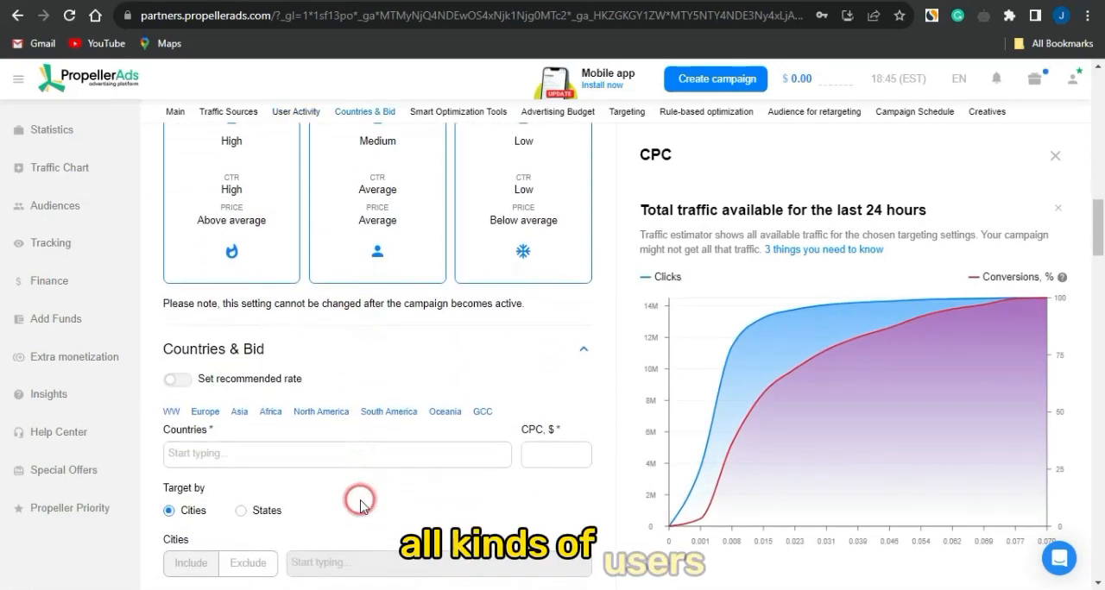
Target the United States in the campaign's countries and set its CPC bid to $0.11
scroll(299, 475, "down", 1)
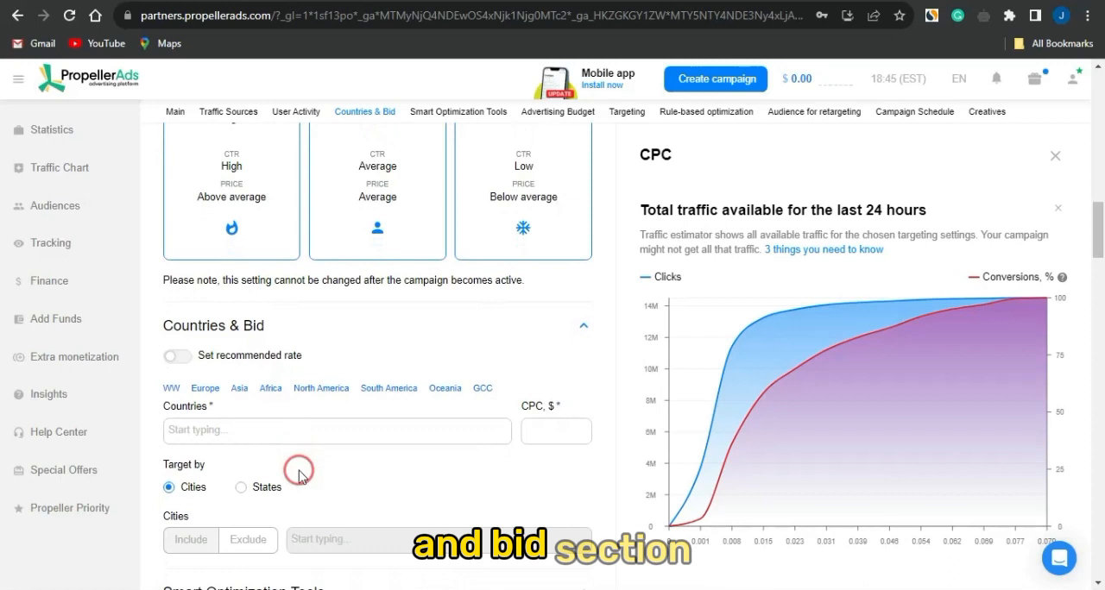
left_click(263, 358)
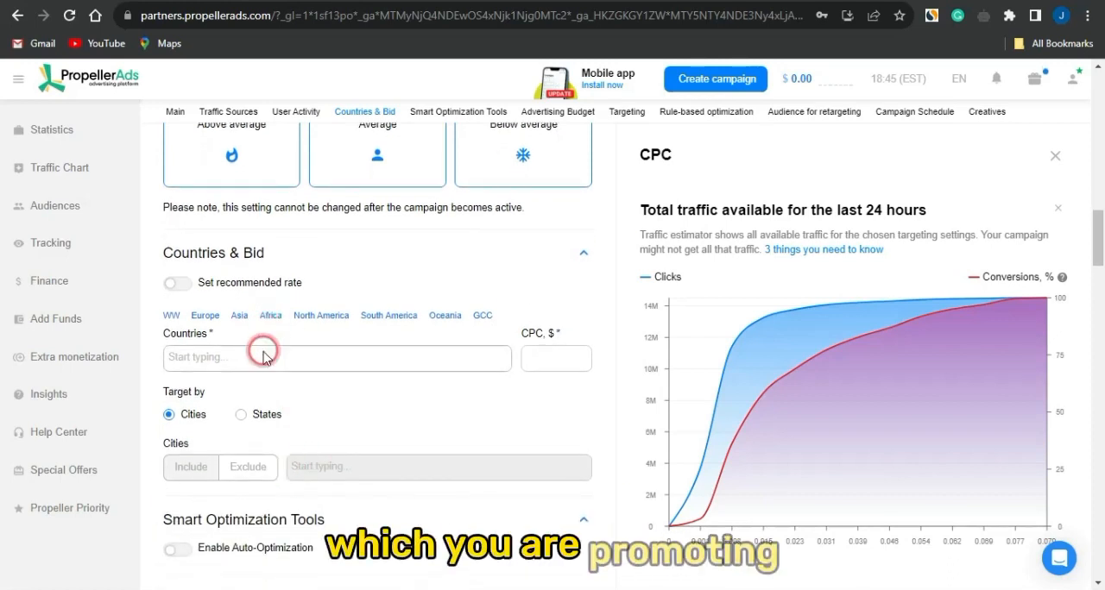
type("us")
key("Return")
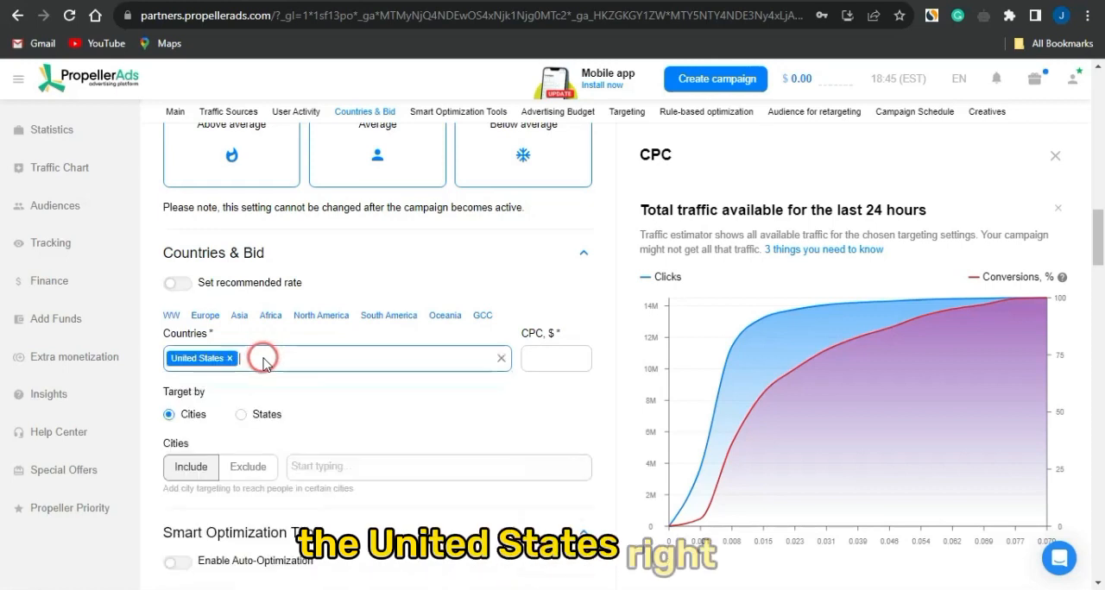
left_click(546, 361)
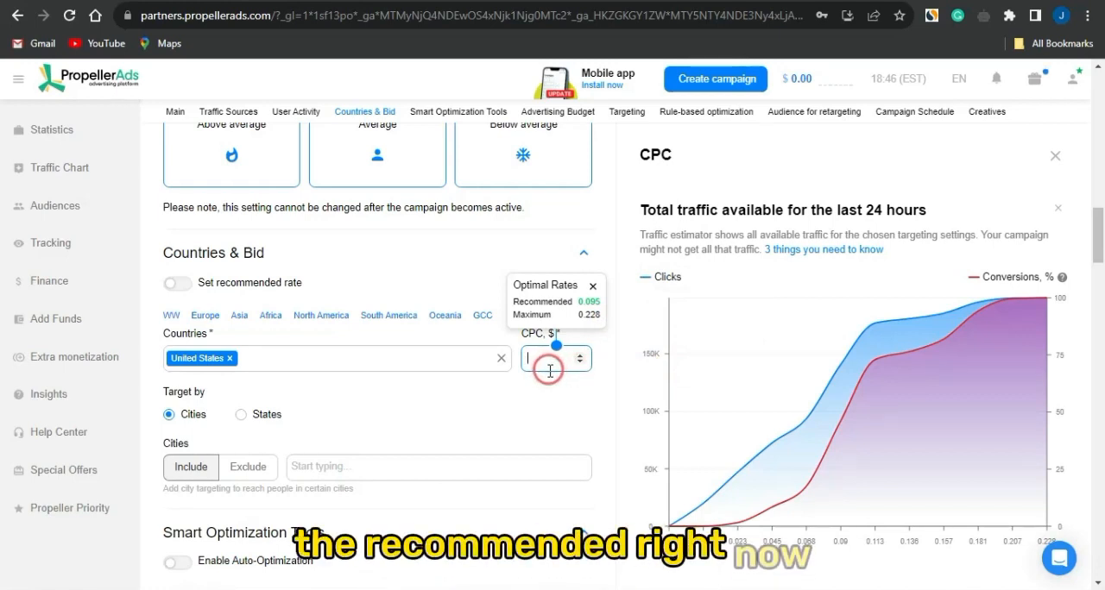
type("0")
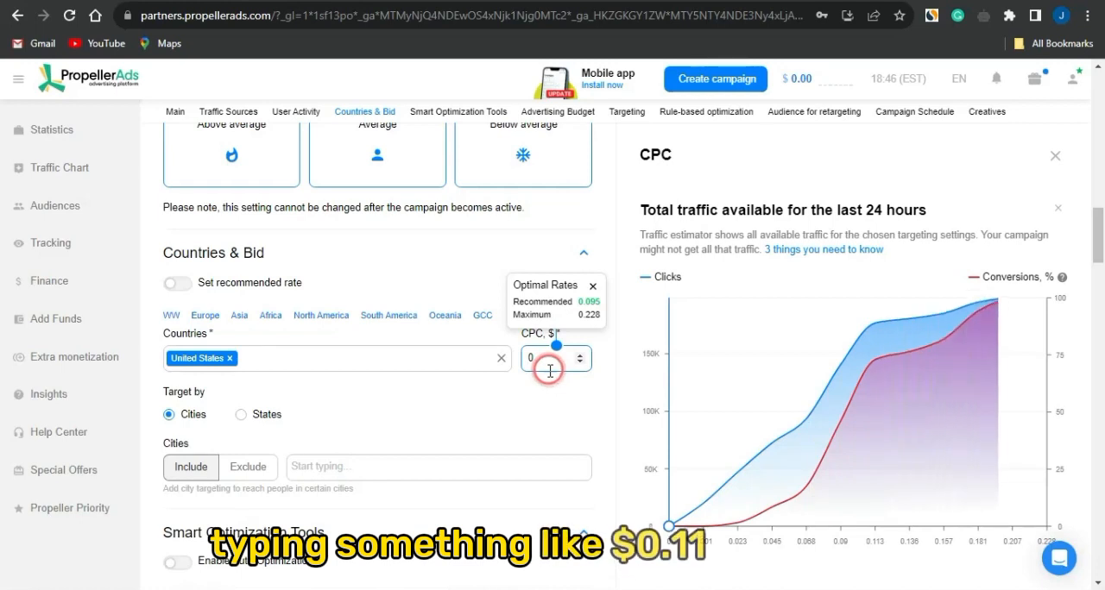
type(".11")
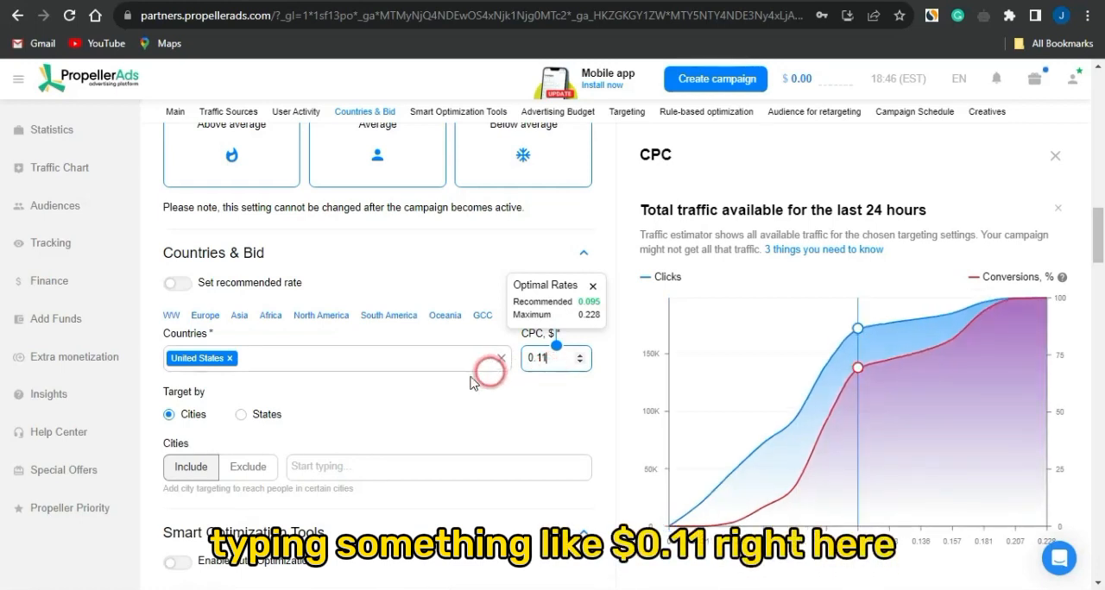
left_click(561, 438)
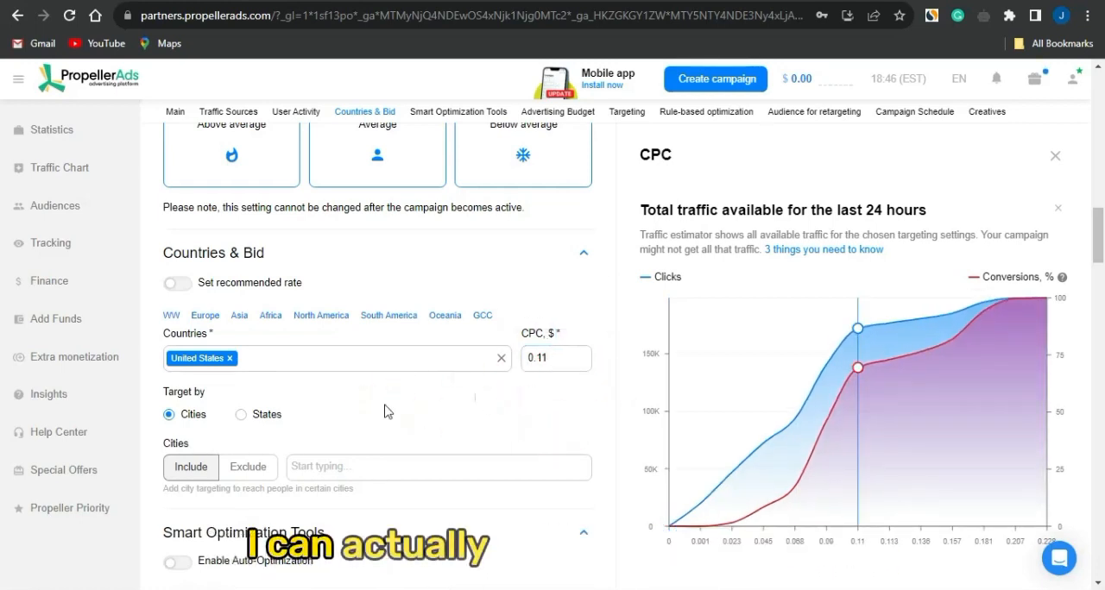
Set the advertising budget to $15 per day and $90 in total for the campaign
scroll(326, 429, "down", 1)
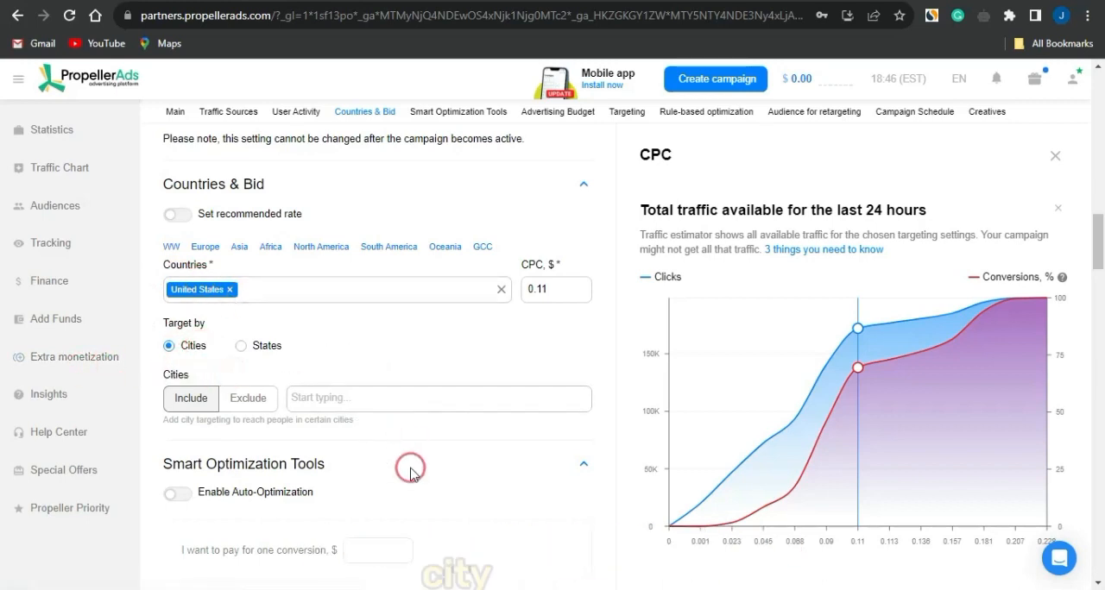
scroll(409, 470, "down", 1)
scroll(410, 474, "down", 2)
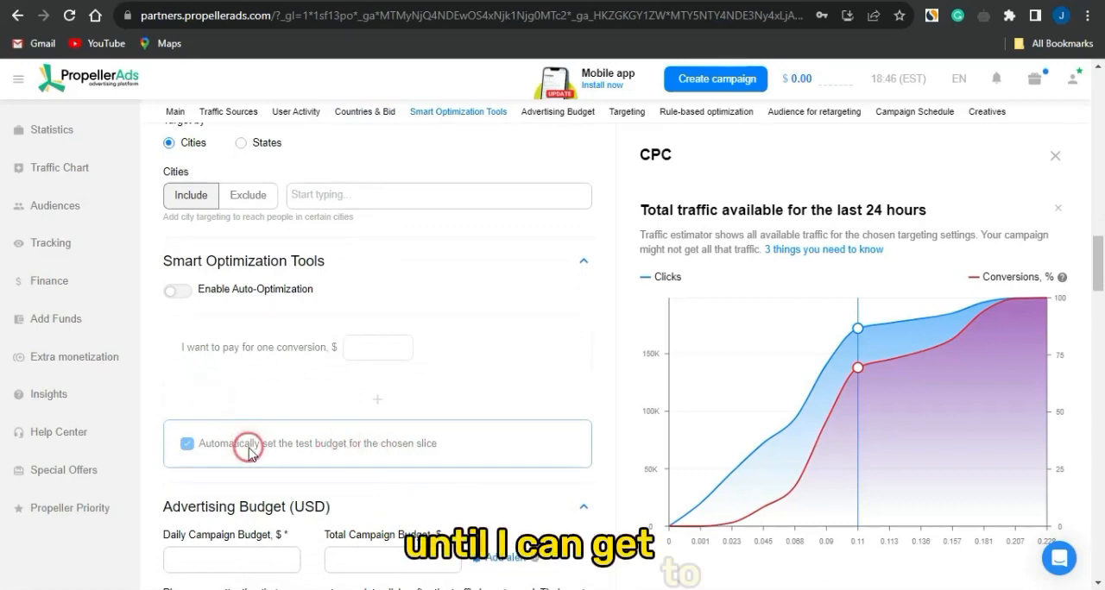
scroll(249, 453, "down", 4)
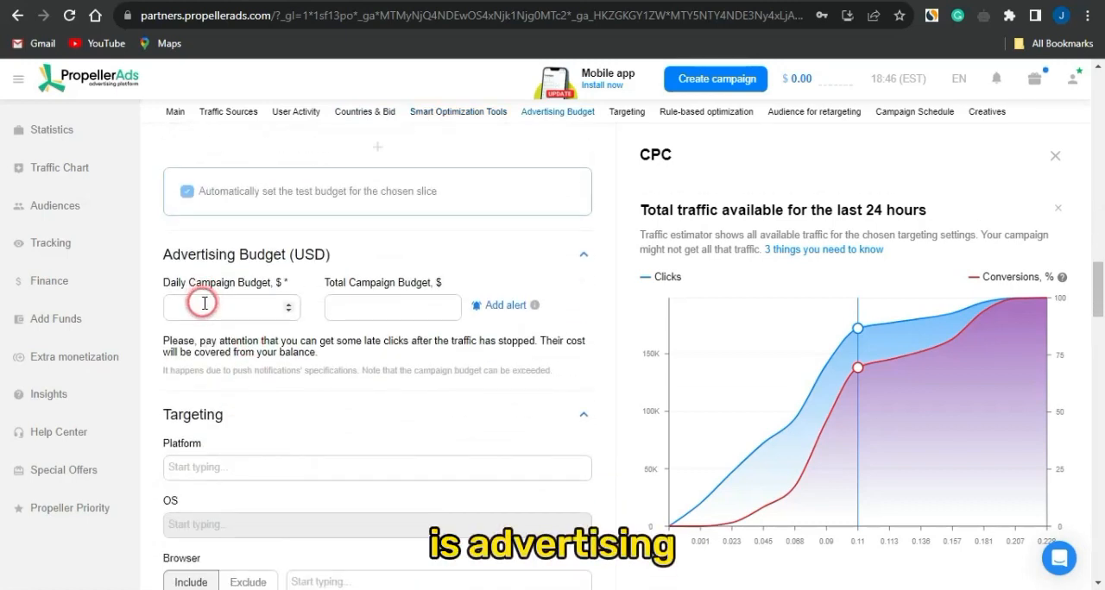
left_click(139, 209)
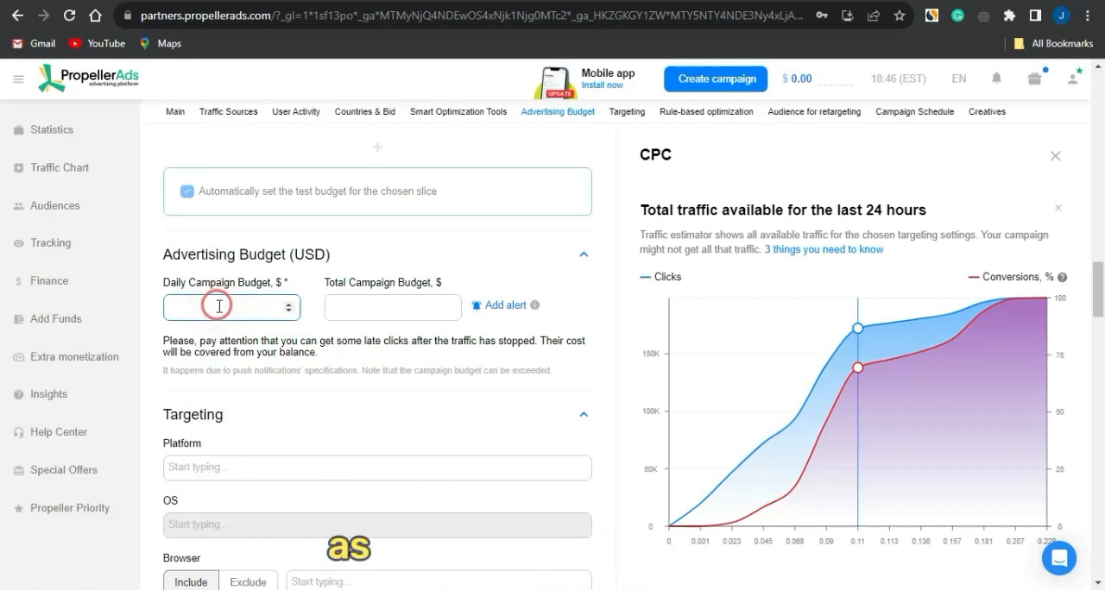
key("BackSpace")
type("3")
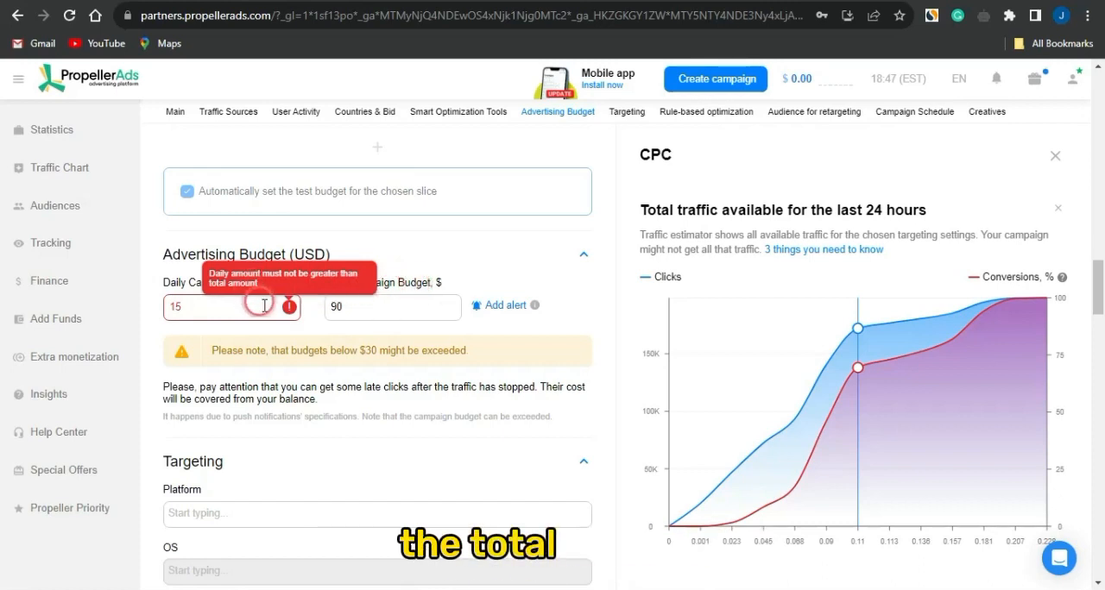
Limit the campaign's targeting to the Mobile platform and the Android operating system
scroll(279, 351, "down", 3)
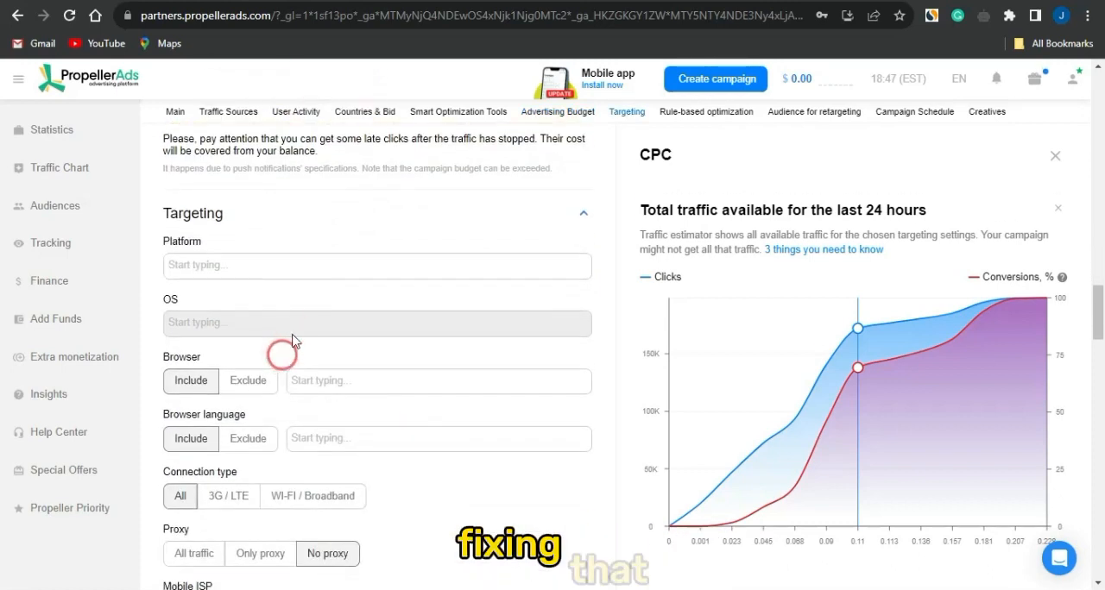
left_click(218, 266)
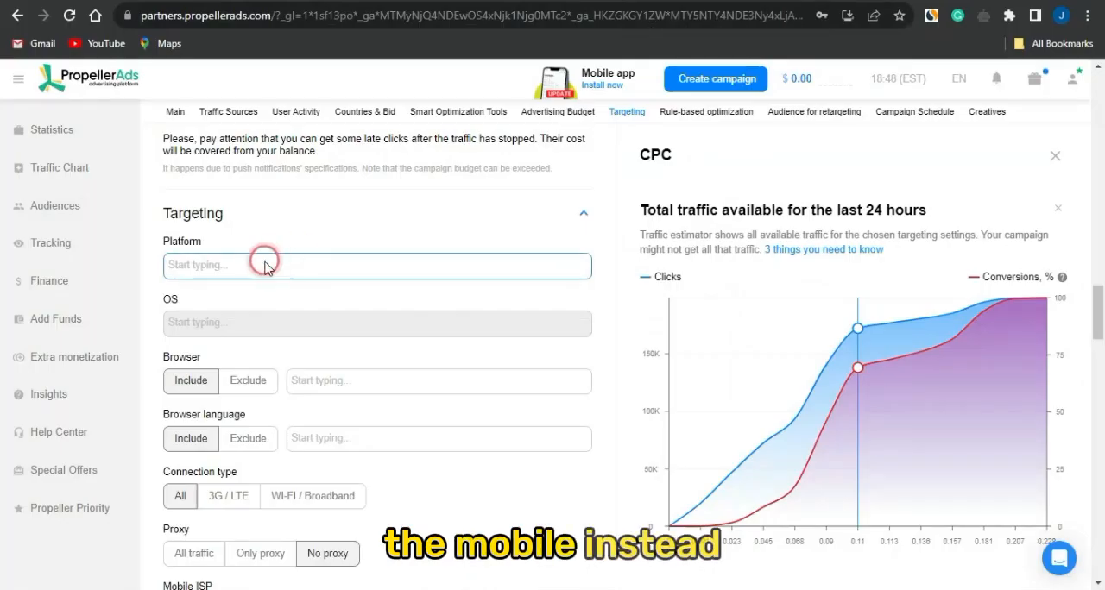
left_click(265, 266)
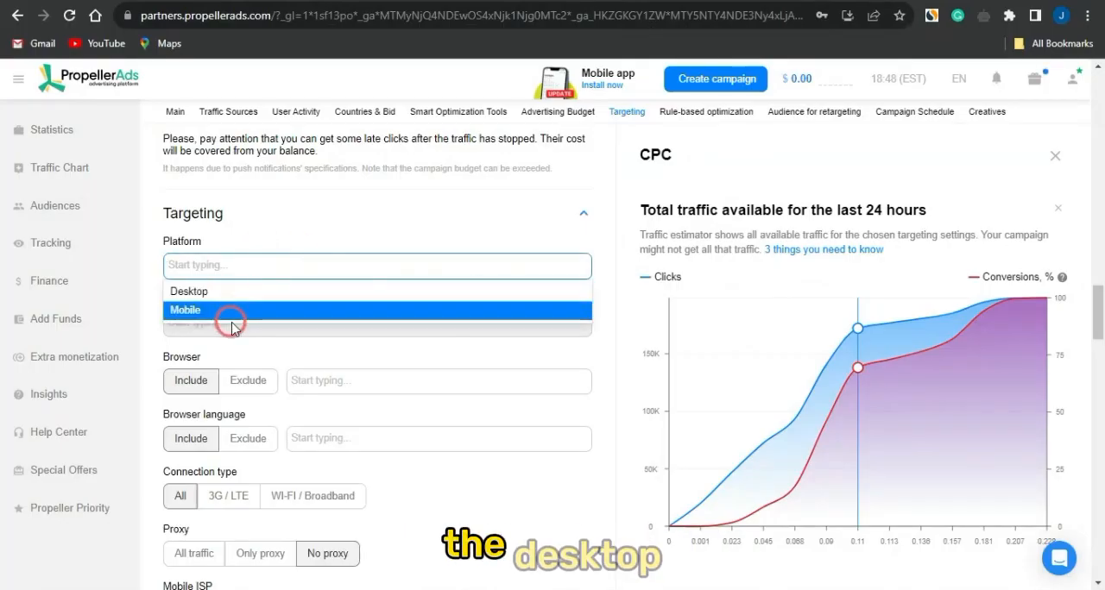
left_click(259, 310)
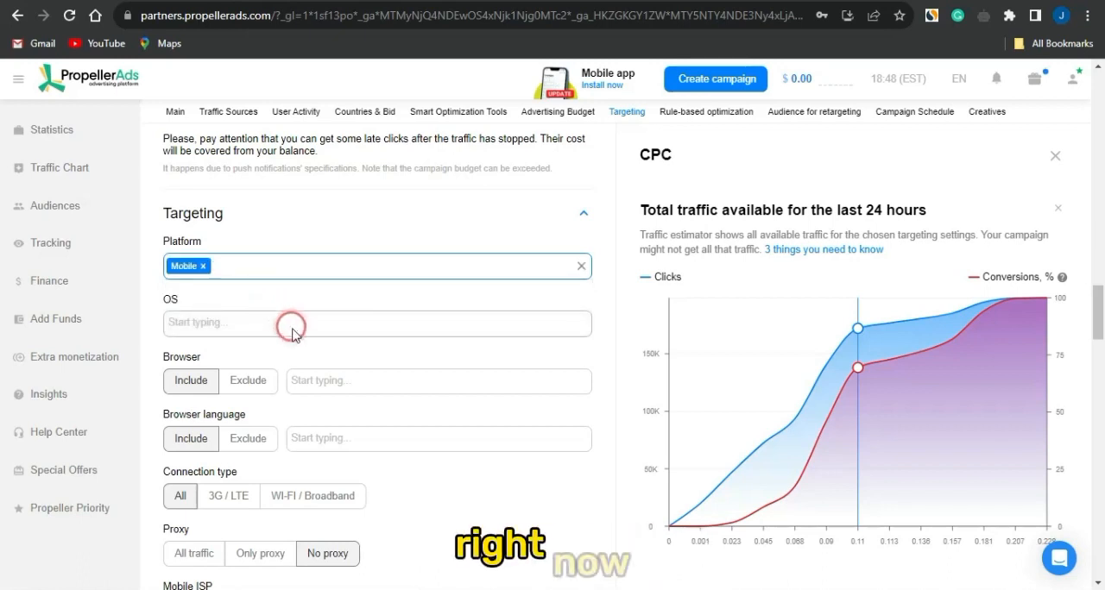
left_click(294, 330)
left_click(259, 349)
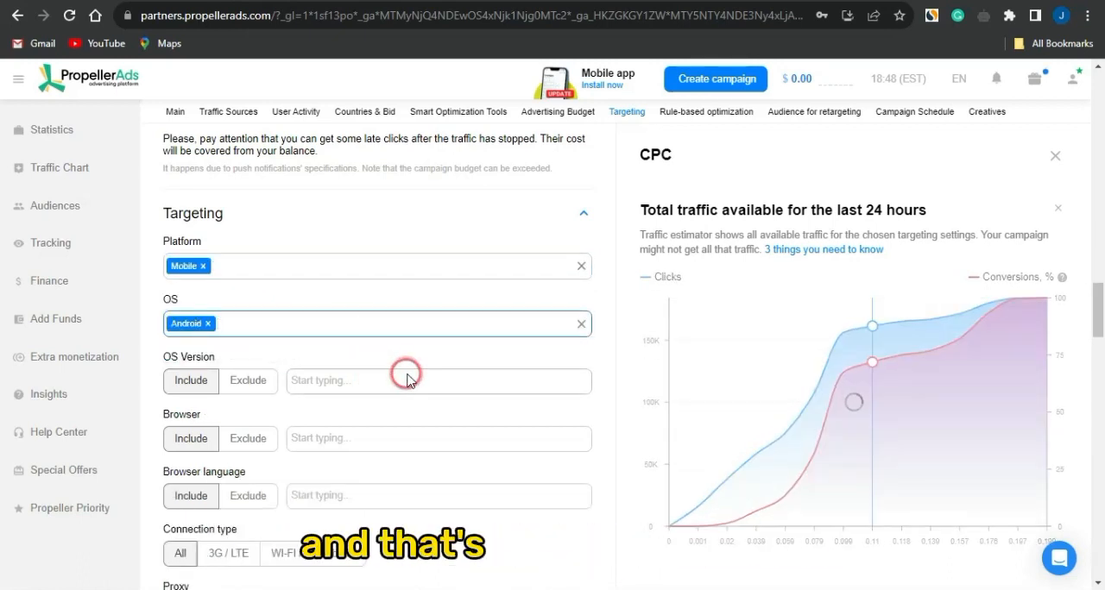
Review the browser, connection, audience interest, gender, age, rule-based optimization and retargeting options of the campaign
scroll(407, 377, "down", 1)
scroll(407, 377, "down", 3)
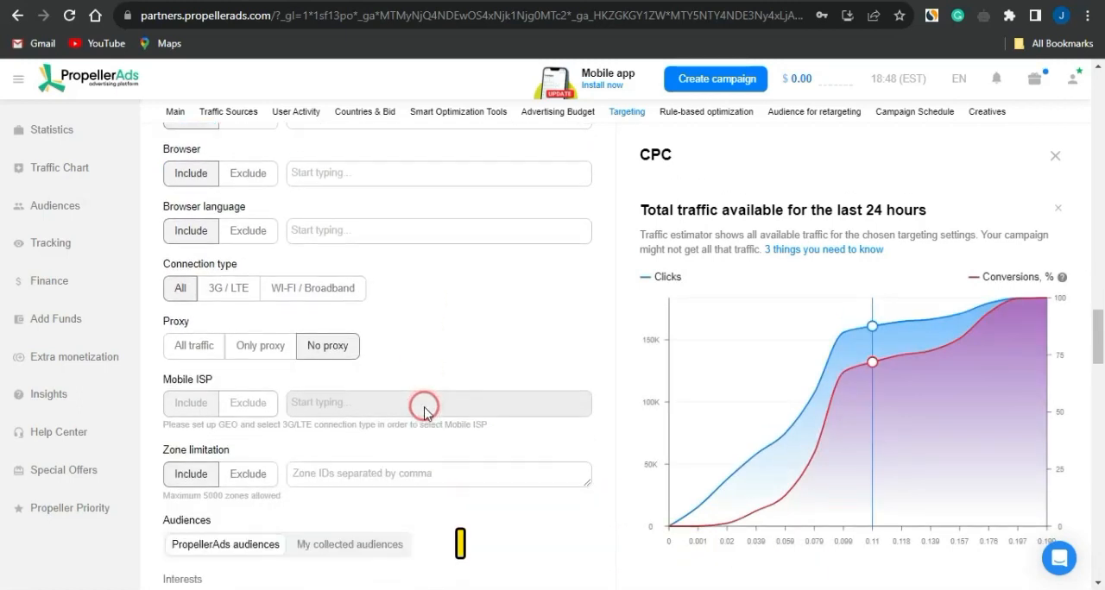
scroll(424, 413, "down", 4)
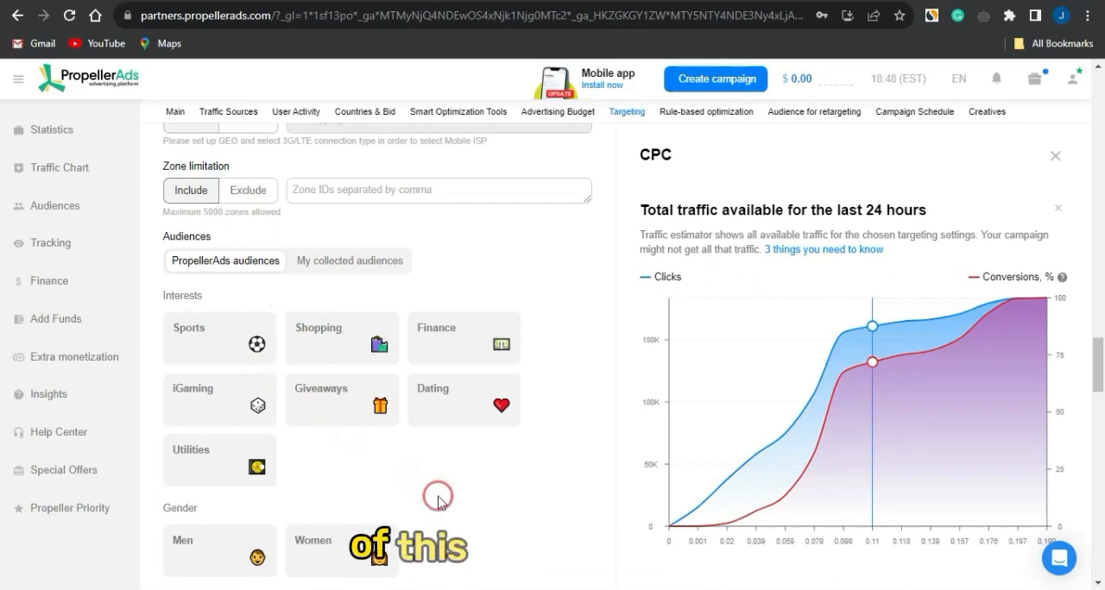
scroll(437, 501, "down", 1)
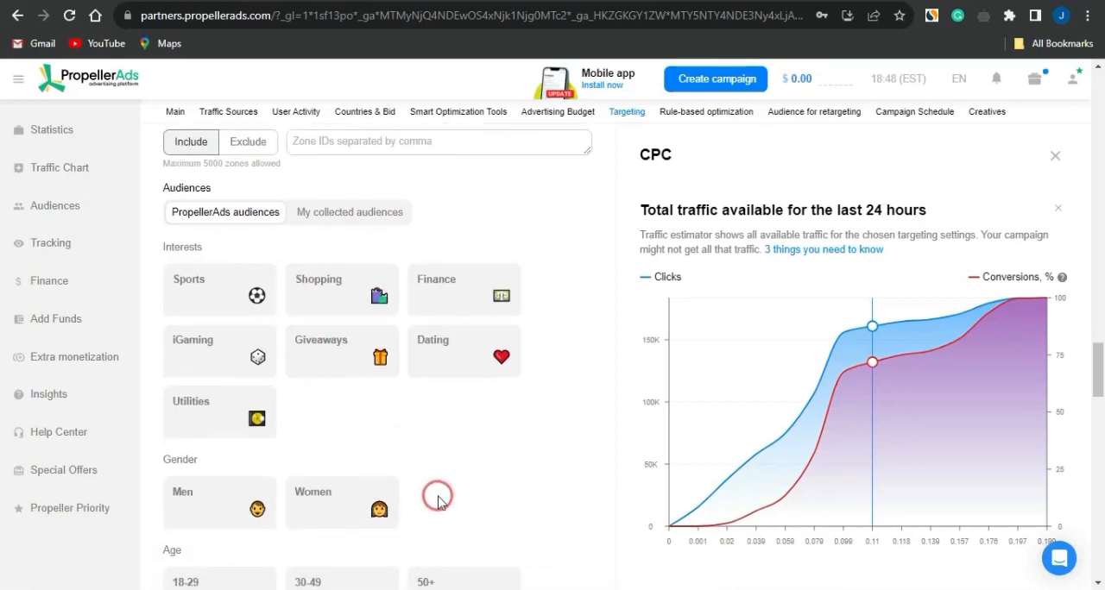
scroll(437, 499, "down", 3)
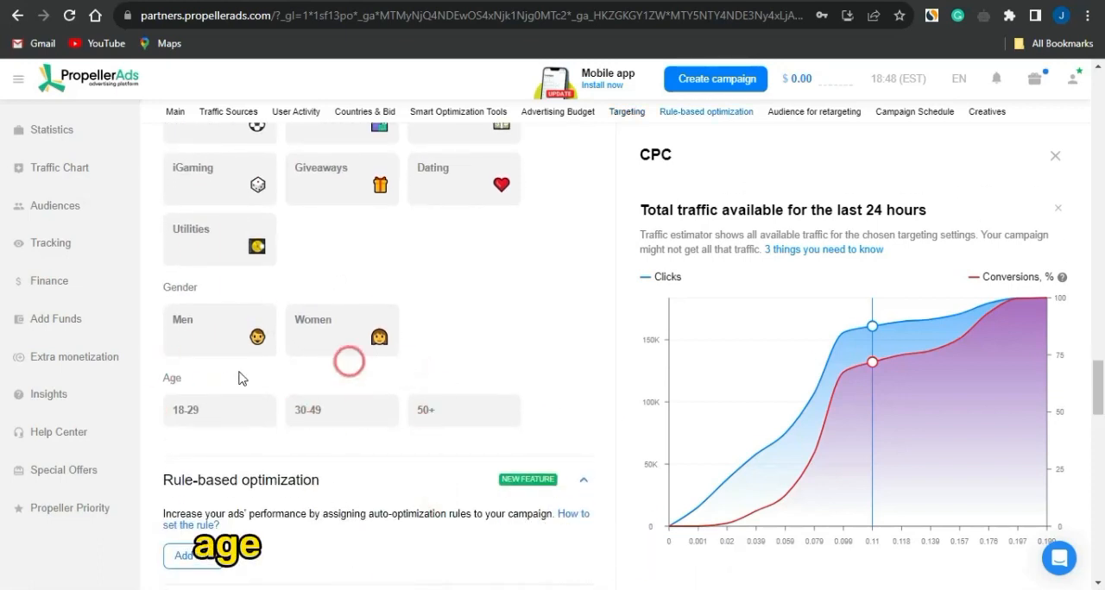
scroll(352, 432, "down", 8)
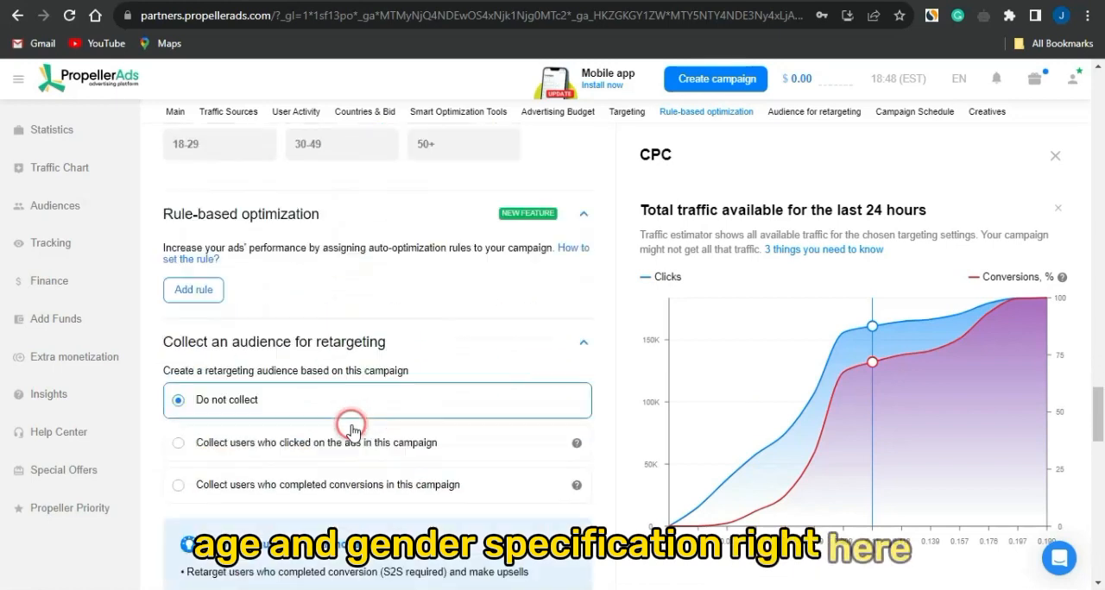
Fill in Creative 1 with the title "Register for the Bitget App!" and the description "Install and Register", based on the CPAGrip offer's title
scroll(351, 432, "down", 5)
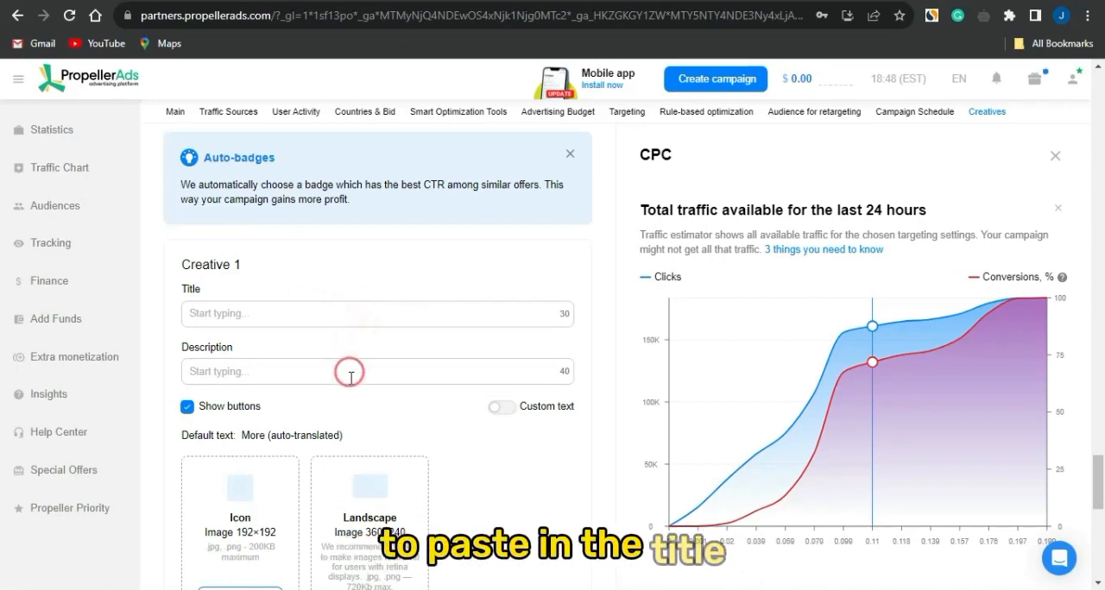
scroll(367, 329, "down", 2)
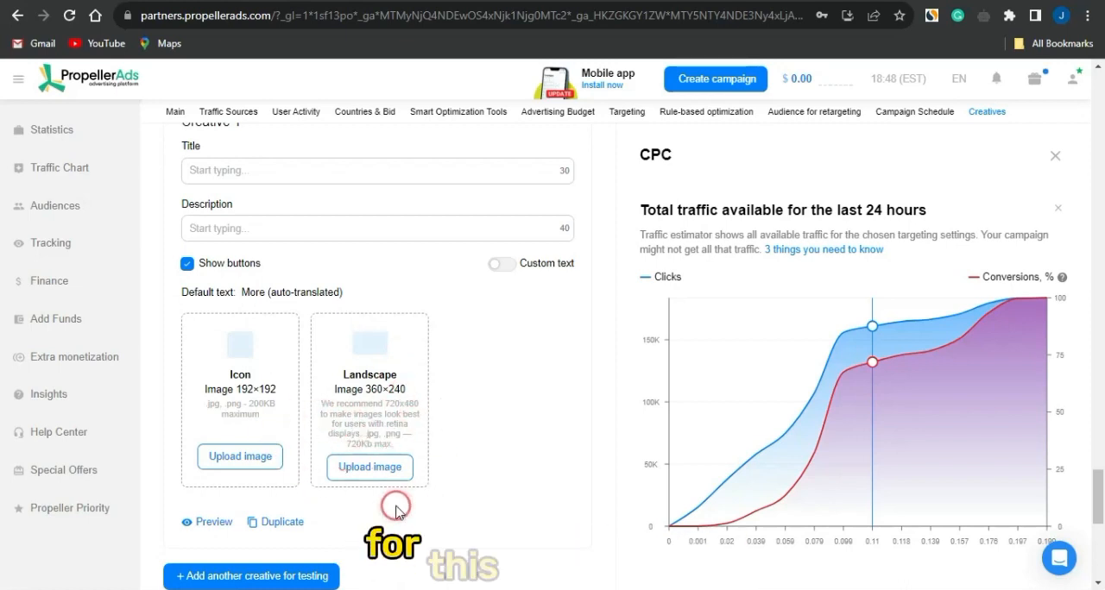
scroll(390, 432, "up", 1)
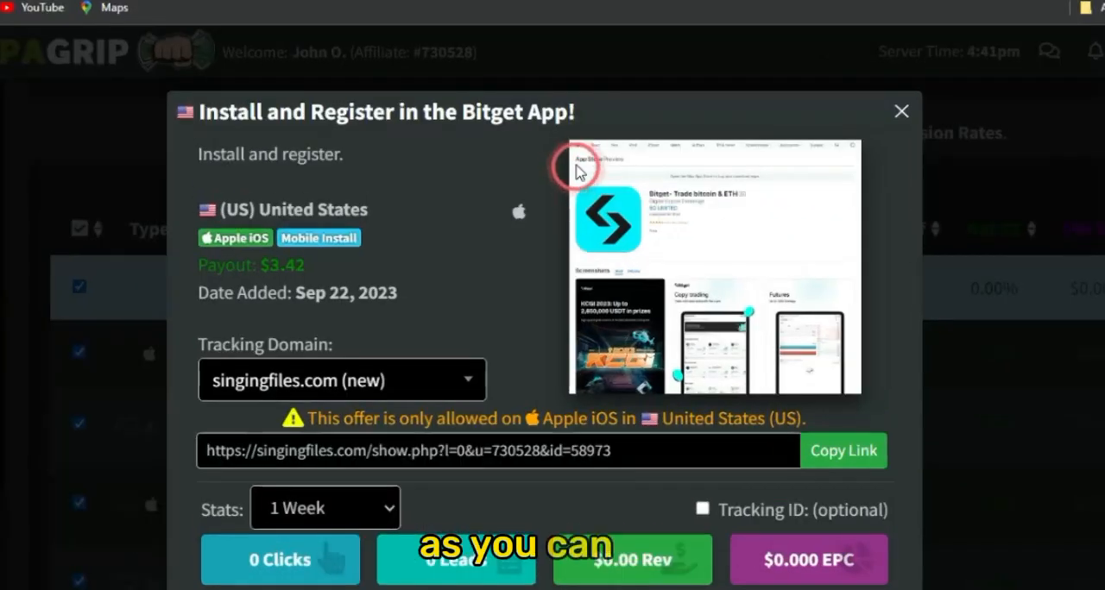
left_click_drag(594, 104, 178, 106)
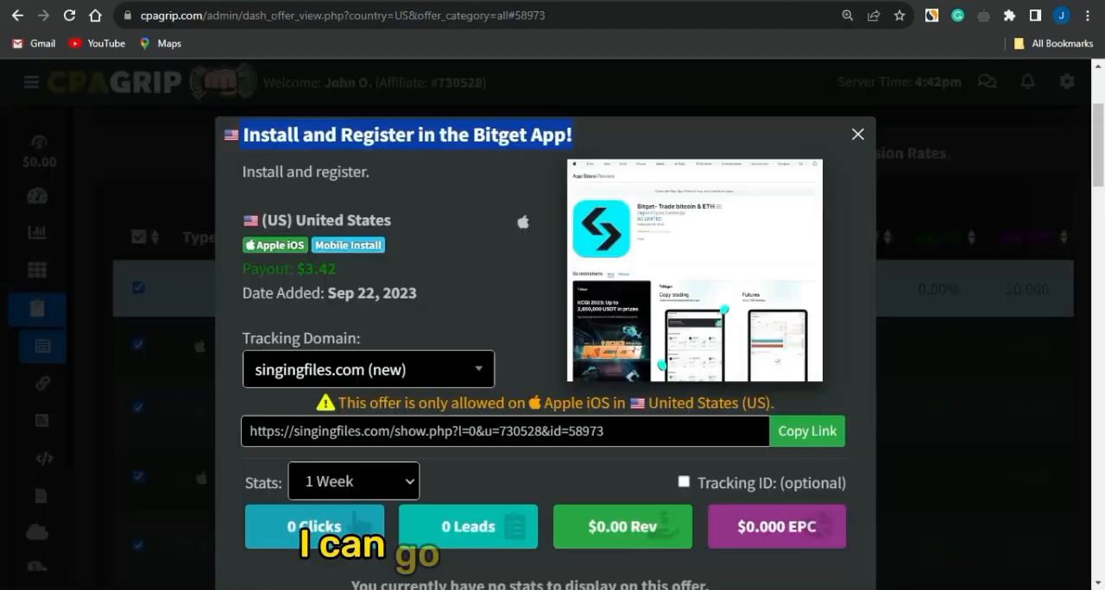
Save the Bitget offer's image from CPAGrip to Downloads and upload it in PropellerAds as Creative 1's icon and landscape images
right_click(762, 216)
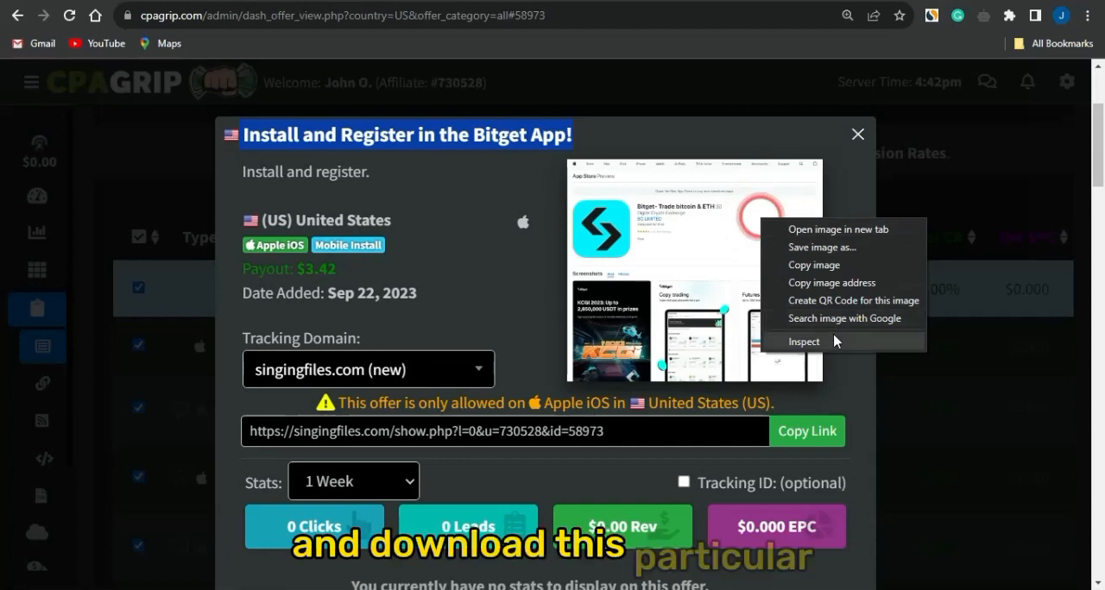
left_click(782, 265)
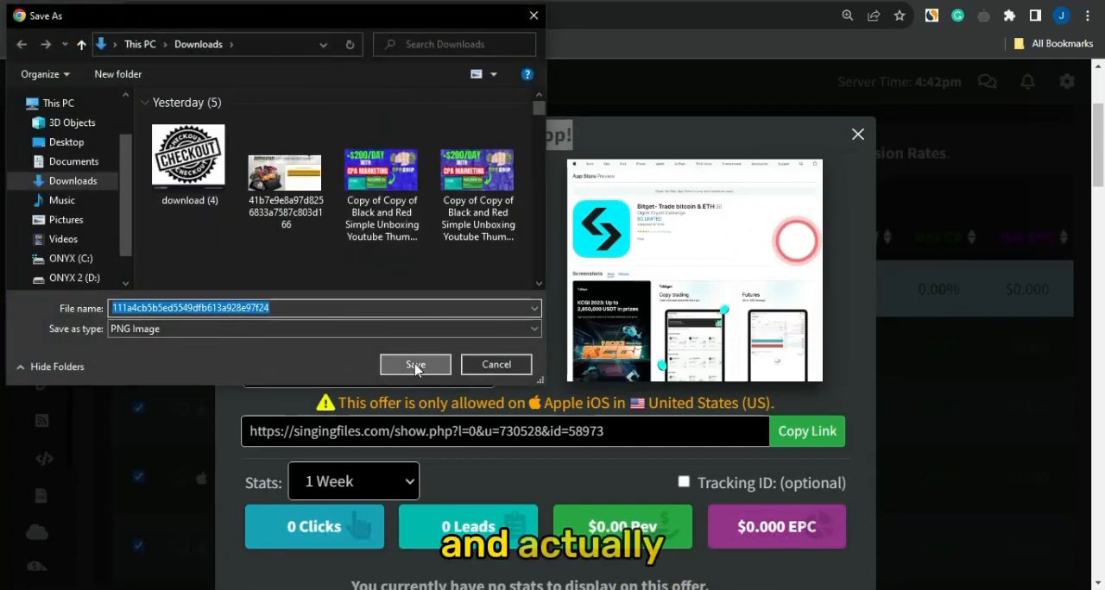
left_click(415, 364)
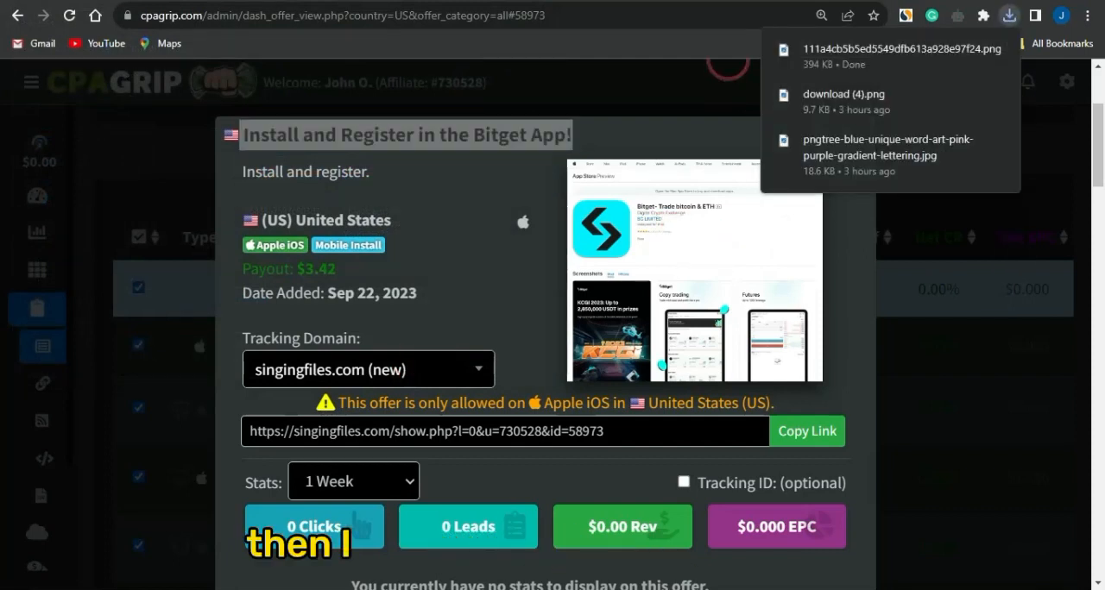
left_click(733, 3)
left_click(226, 529)
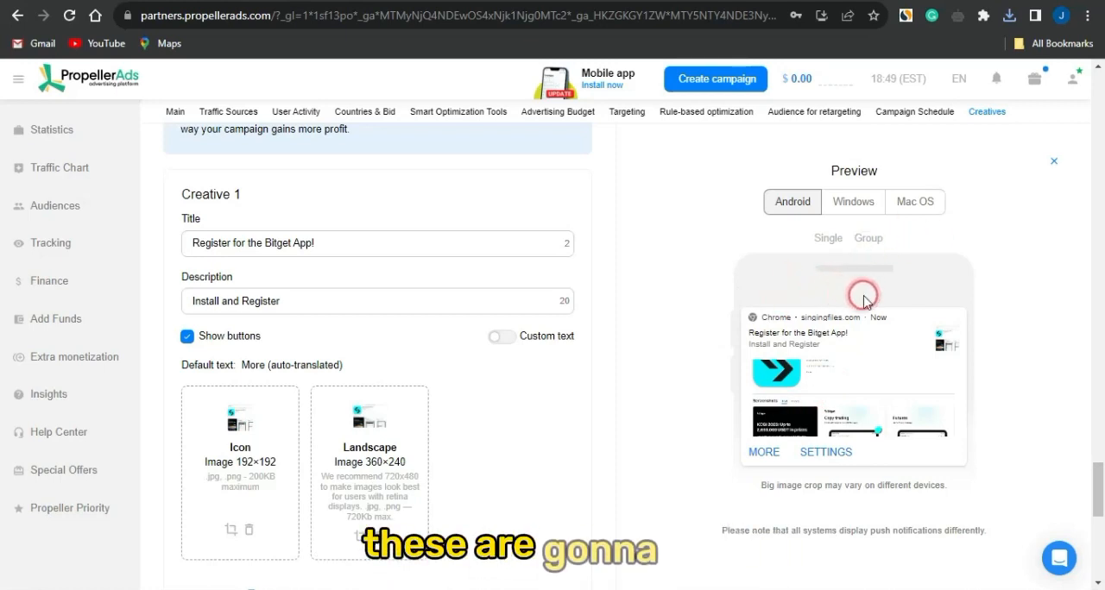
Preview the push notification creative as it appears on Windows and Mac OS
left_click(854, 204)
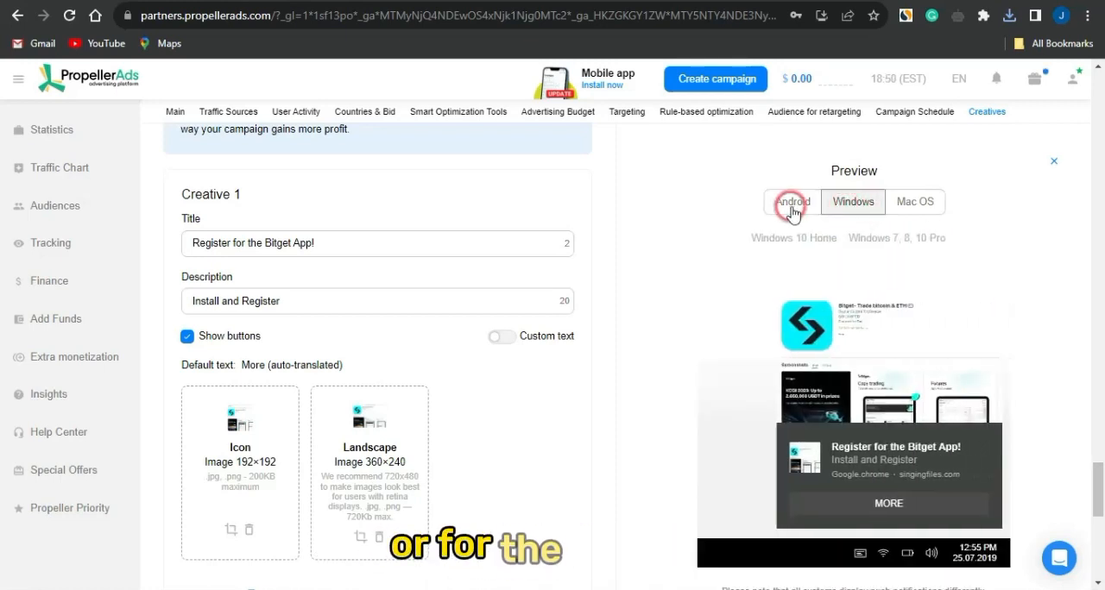
left_click(917, 205)
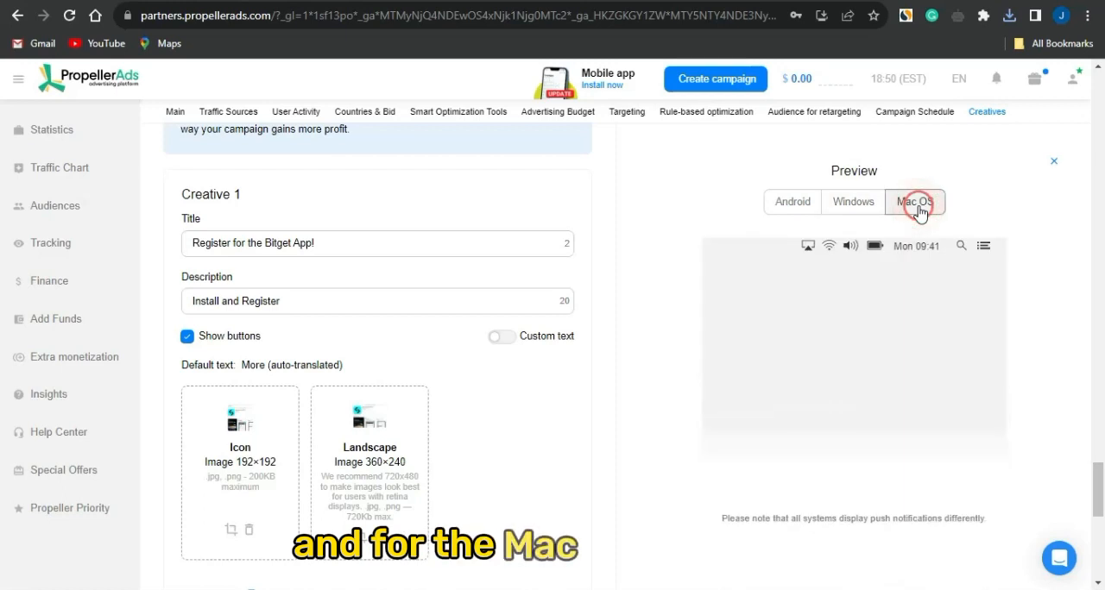
left_click(352, 463)
Declare that the campaign meets the Quality Guidelines and look back over the creative options
scroll(353, 463, "down", 3)
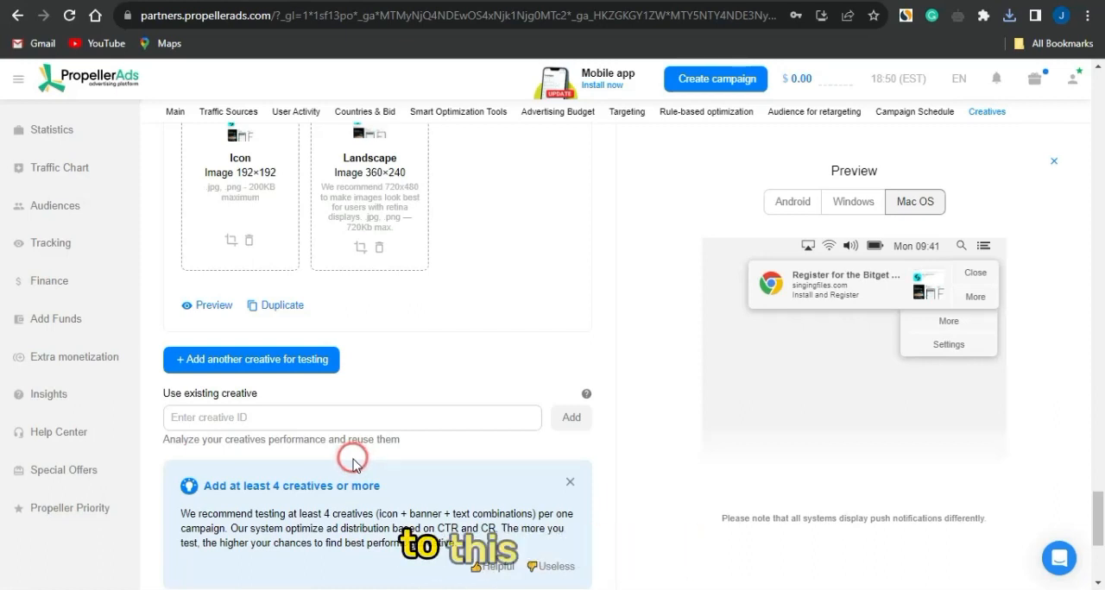
scroll(353, 464, "down", 3)
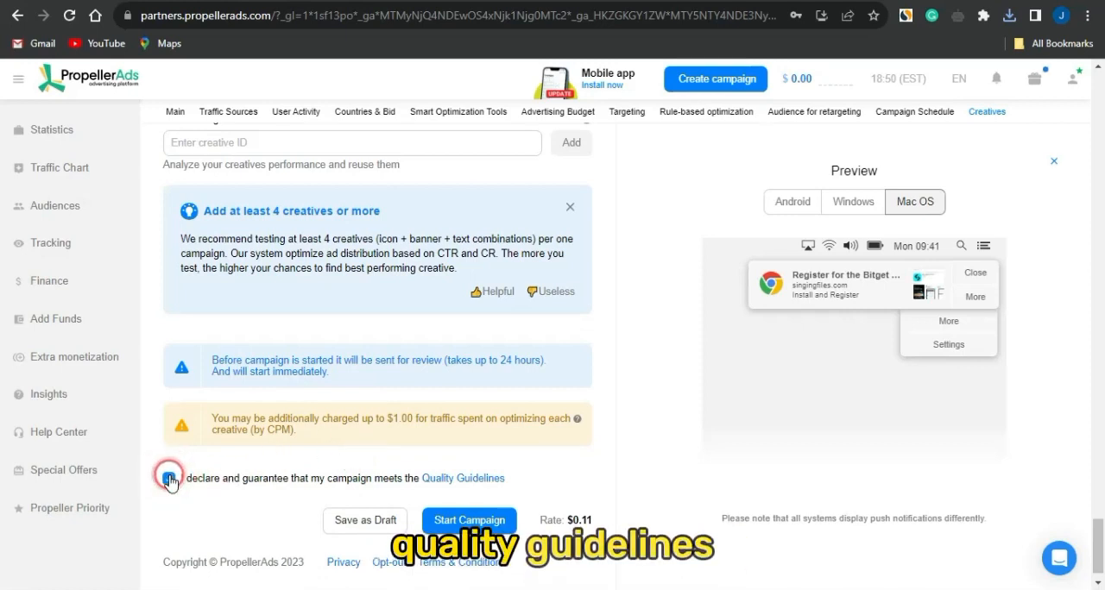
scroll(164, 474, "up", 2)
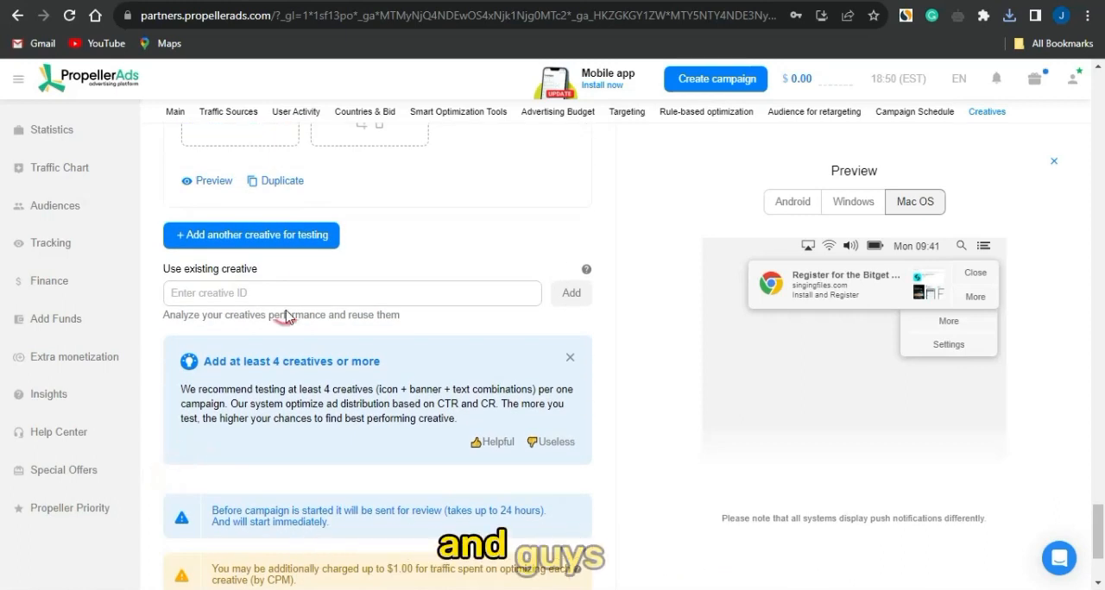
scroll(204, 316, "up", 2)
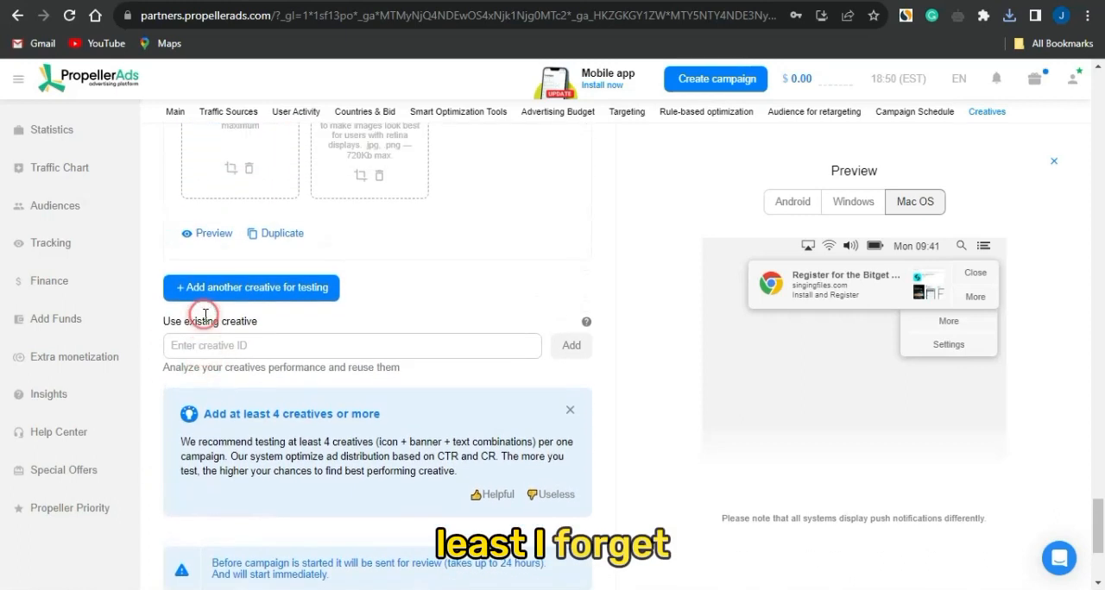